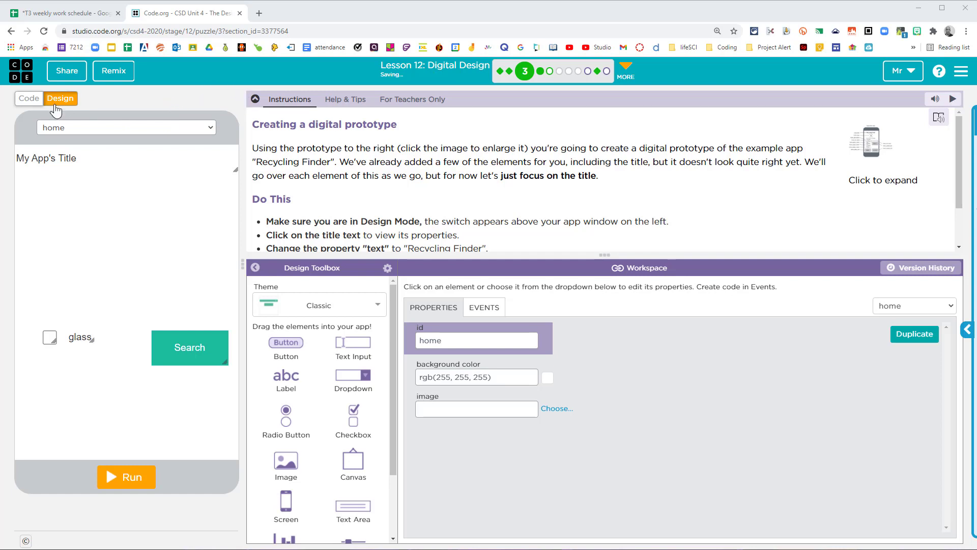
Show the app's Code mode and examine the enlarged prototype picture of the Recycling Finder home screen
left_click(26, 98)
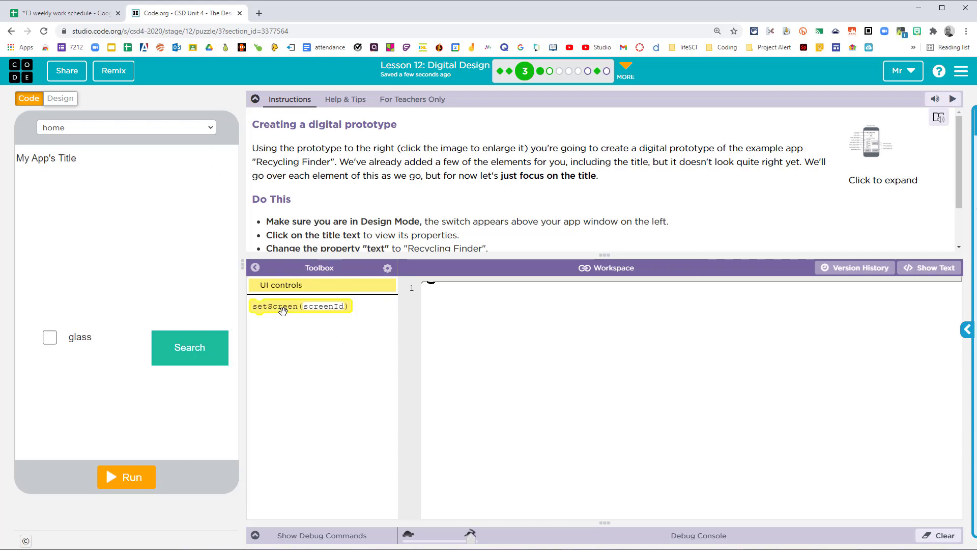
mouse_move(287, 307)
left_click(875, 147)
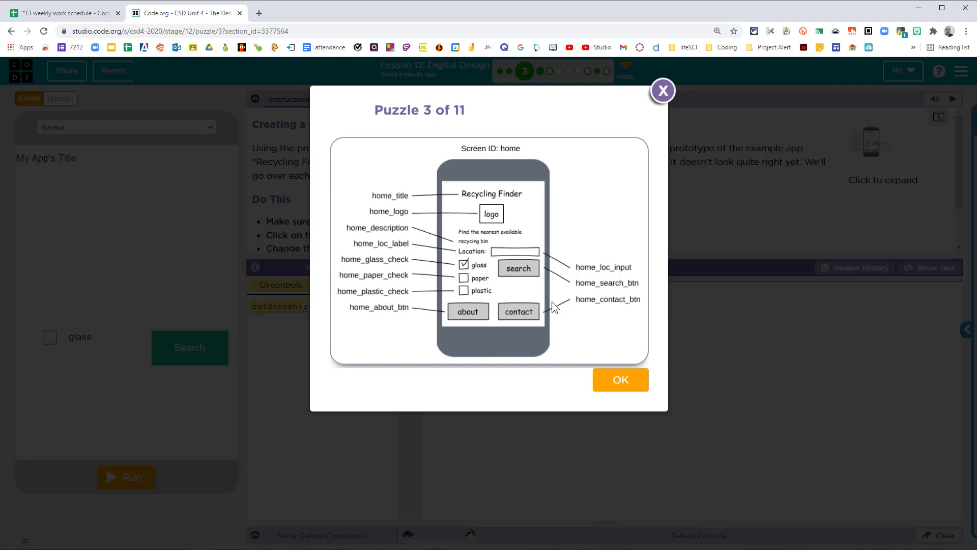
left_click(534, 267)
left_click(670, 85)
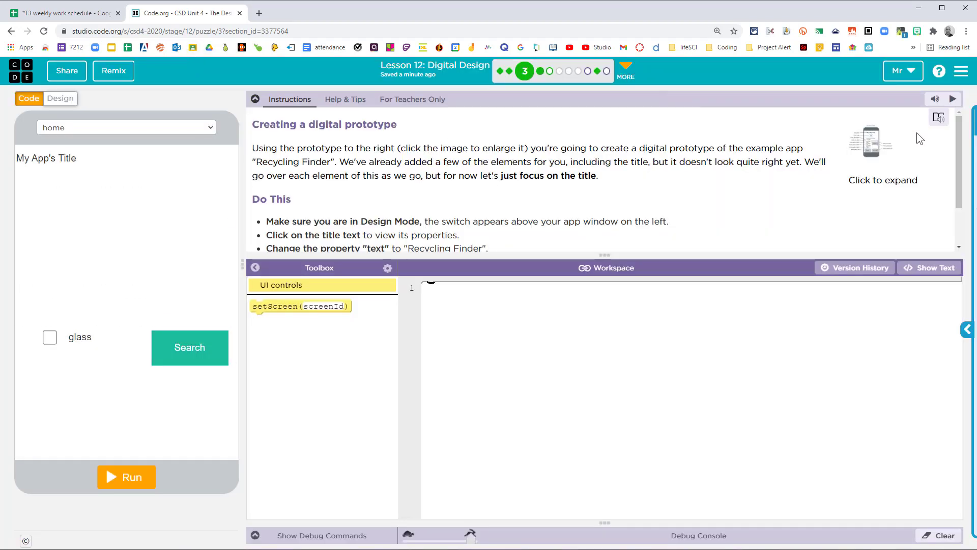
left_click(872, 153)
left_click(873, 153)
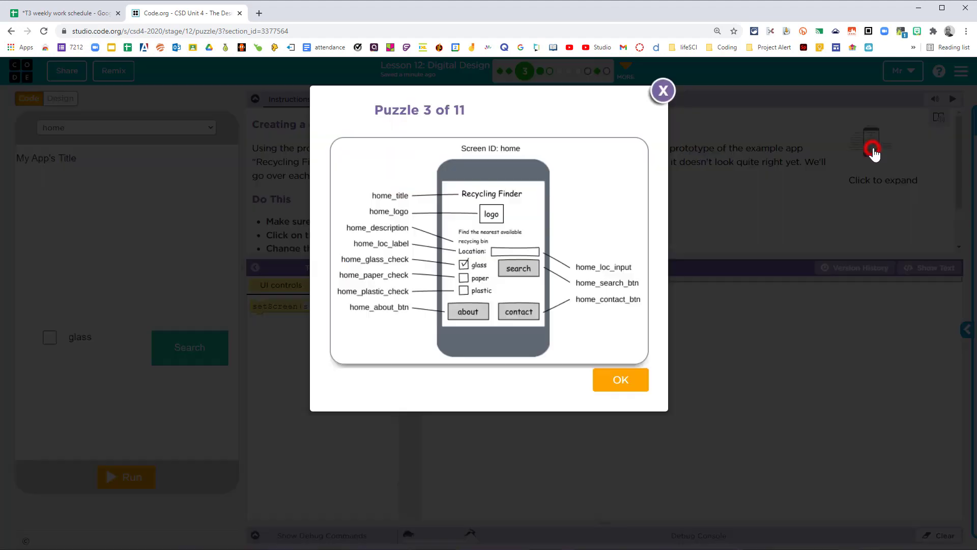
left_click(664, 98)
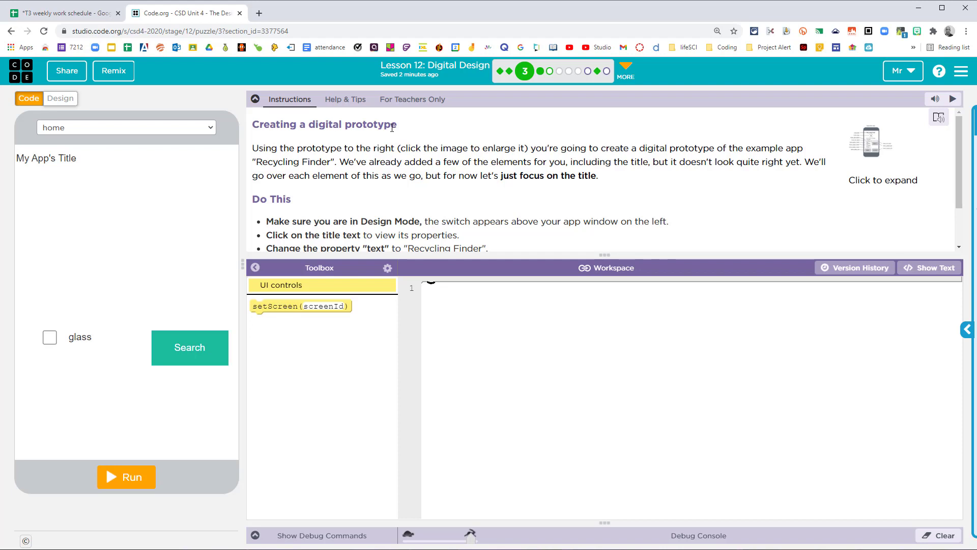
Read the first Do This instruction and switch the app editor to Design mode
left_click(290, 111)
left_click_drag(266, 220, 697, 229)
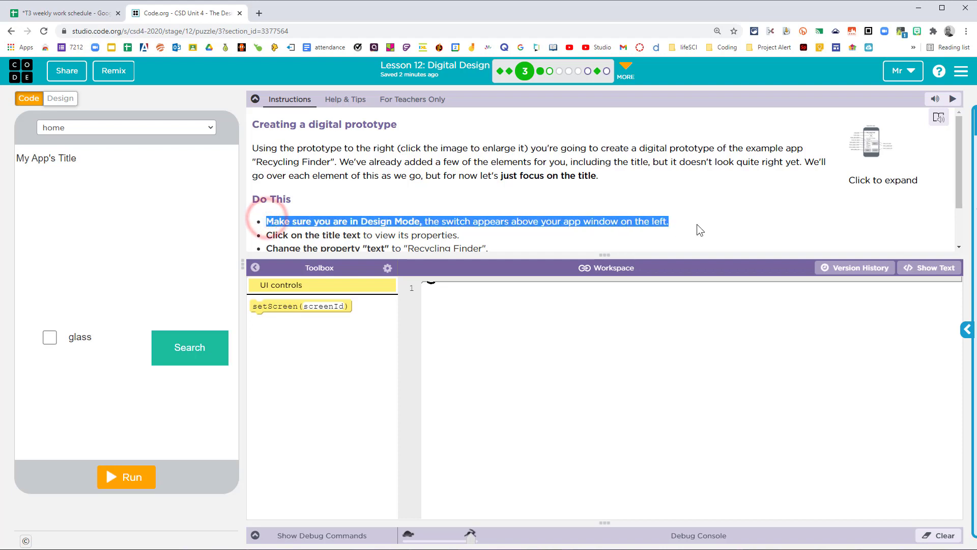
left_click(643, 222)
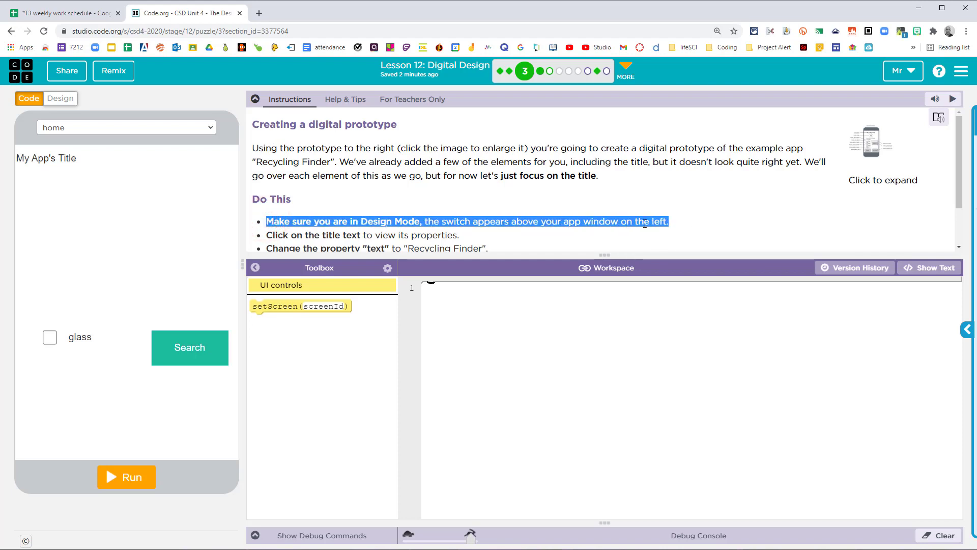
left_click(66, 100)
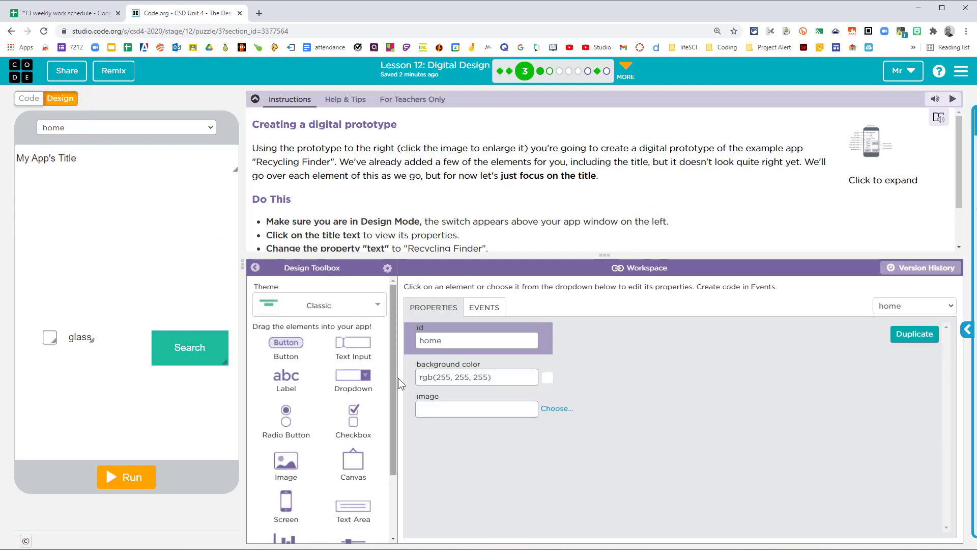
left_click_drag(396, 374, 395, 283)
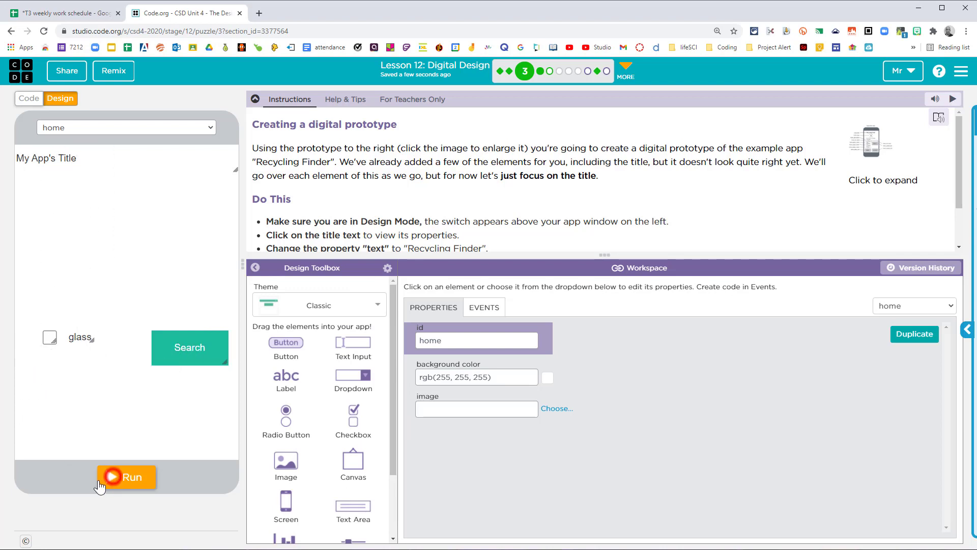
Run the app, try its glass checkbox and Search button, and reset it
left_click(123, 477)
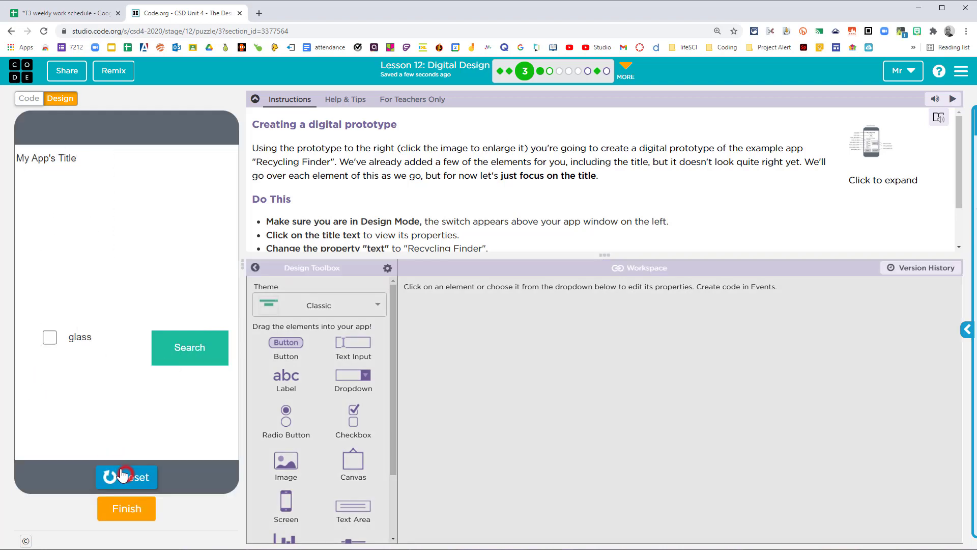
left_click(50, 338)
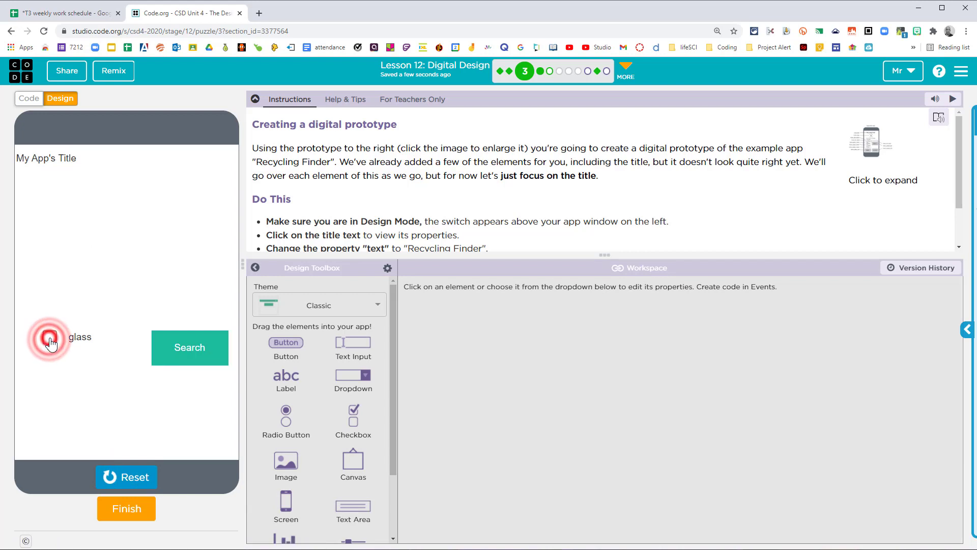
left_click(50, 338)
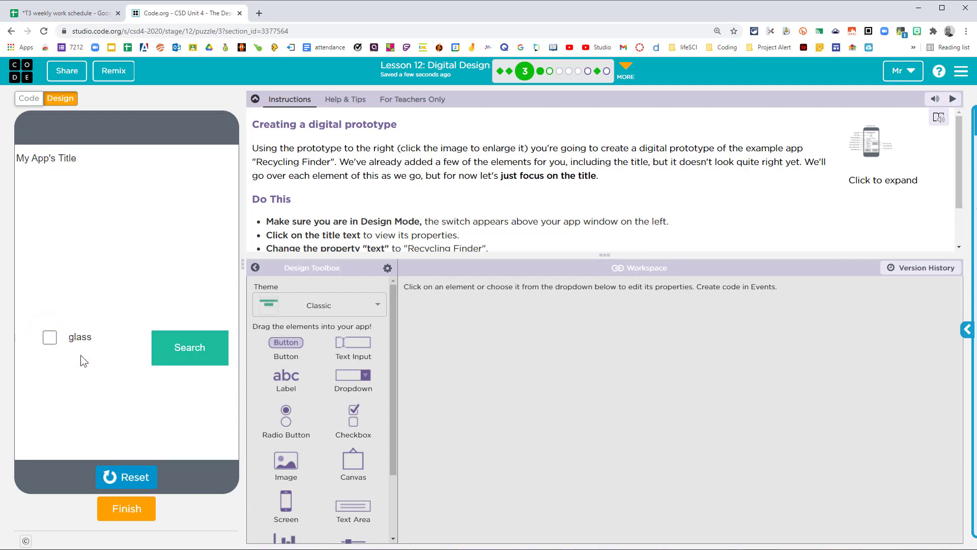
left_click(201, 356)
left_click(202, 359)
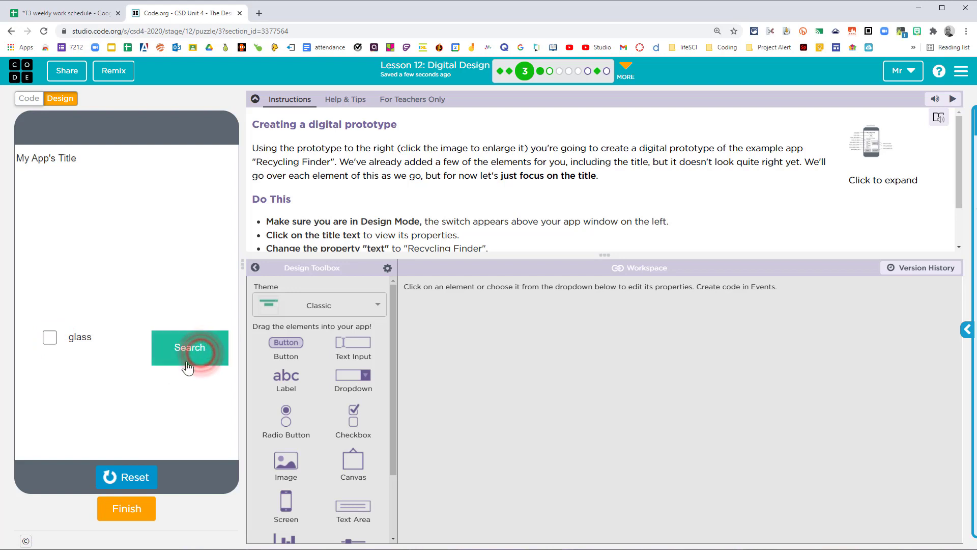
left_click(198, 362)
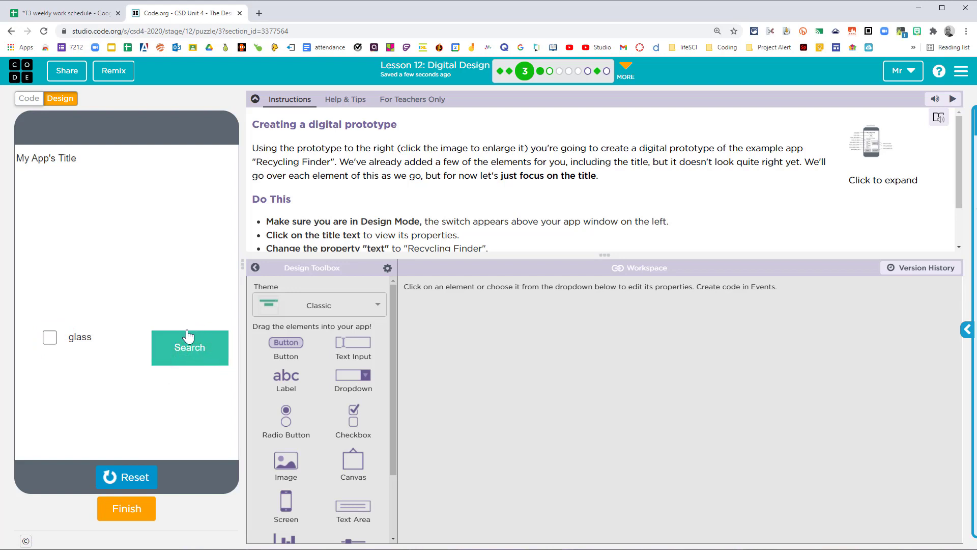
left_click(115, 479)
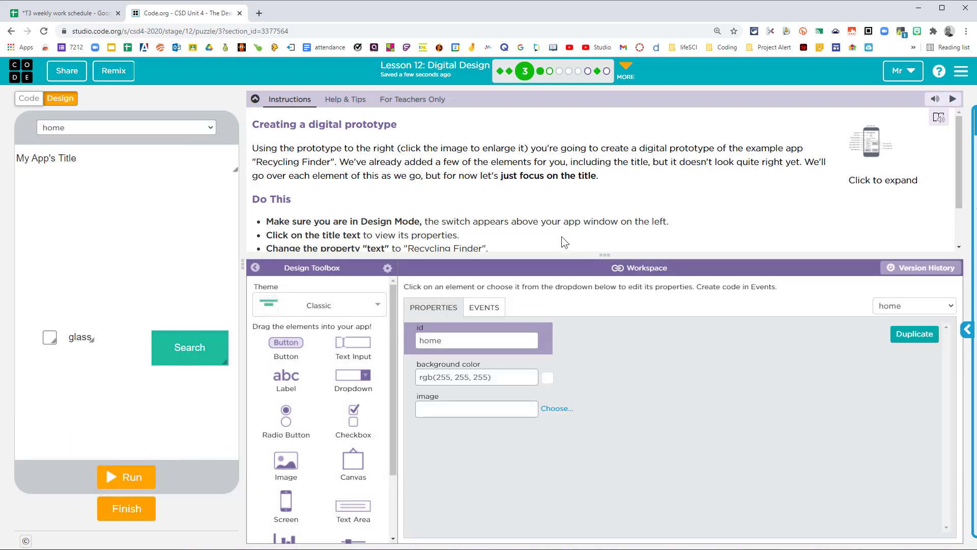
Enlarge the instructions area to show the whole task list and select the app's title label
left_click(608, 250)
left_click_drag(608, 251, 605, 310)
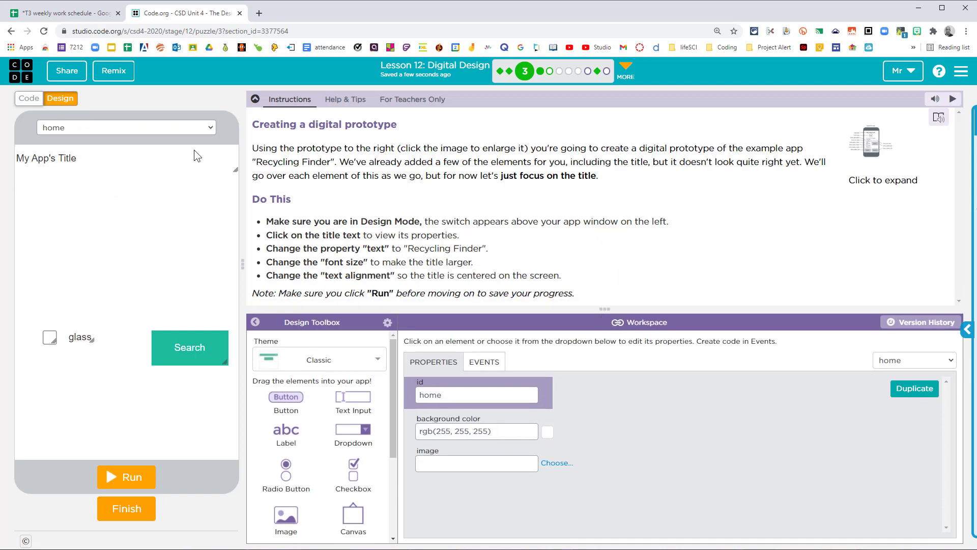
left_click_drag(267, 229, 460, 235)
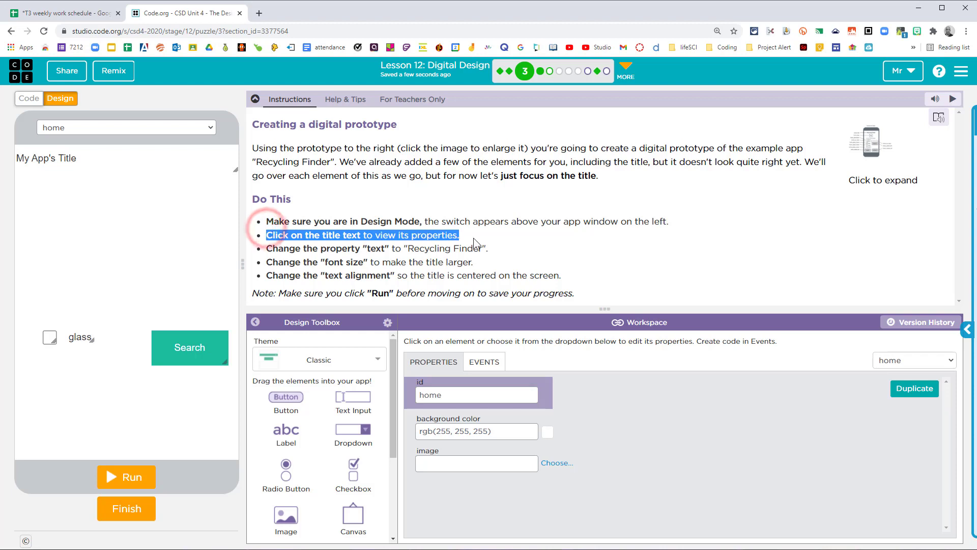
left_click(67, 162)
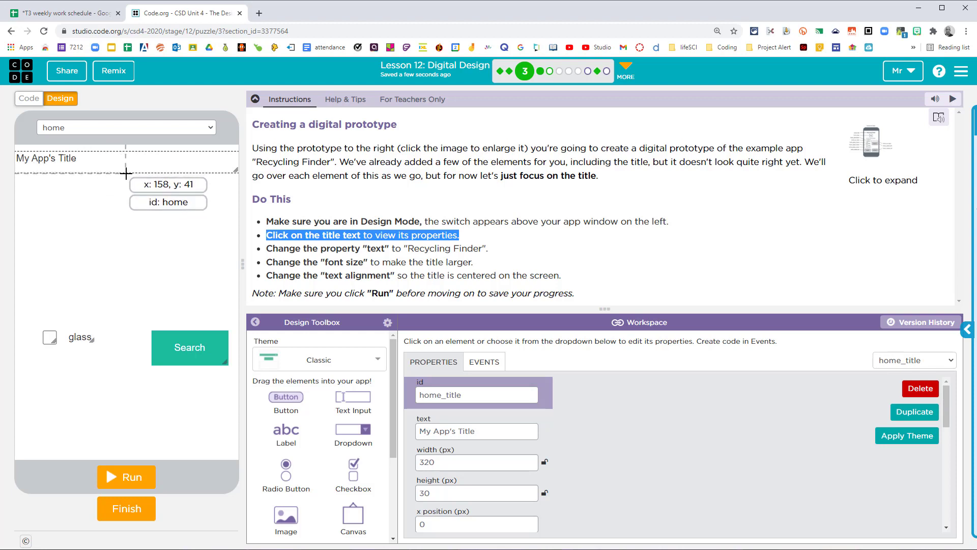
Make more room for the properties and examine the title label's id and text, keeping the label selected
left_click(494, 434)
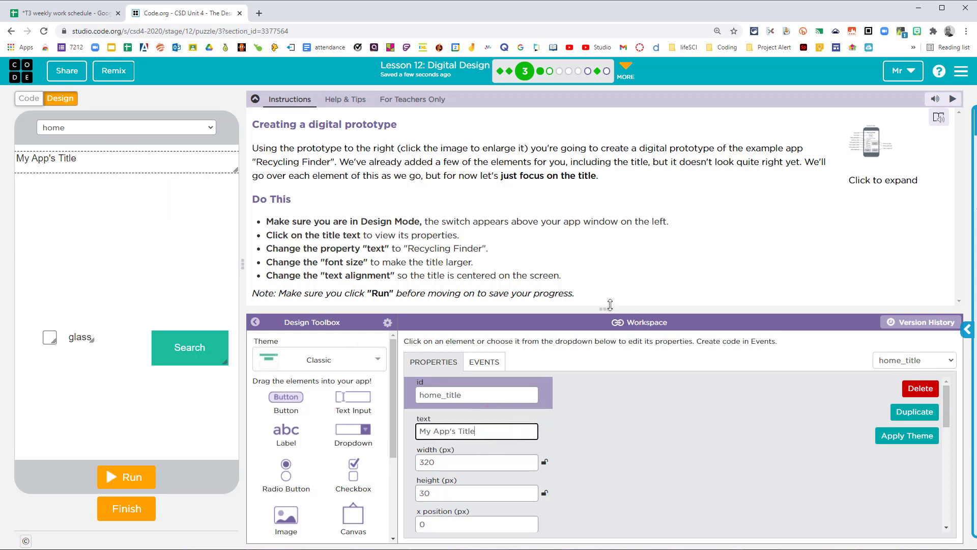
left_click_drag(610, 304, 614, 207)
left_click(493, 337)
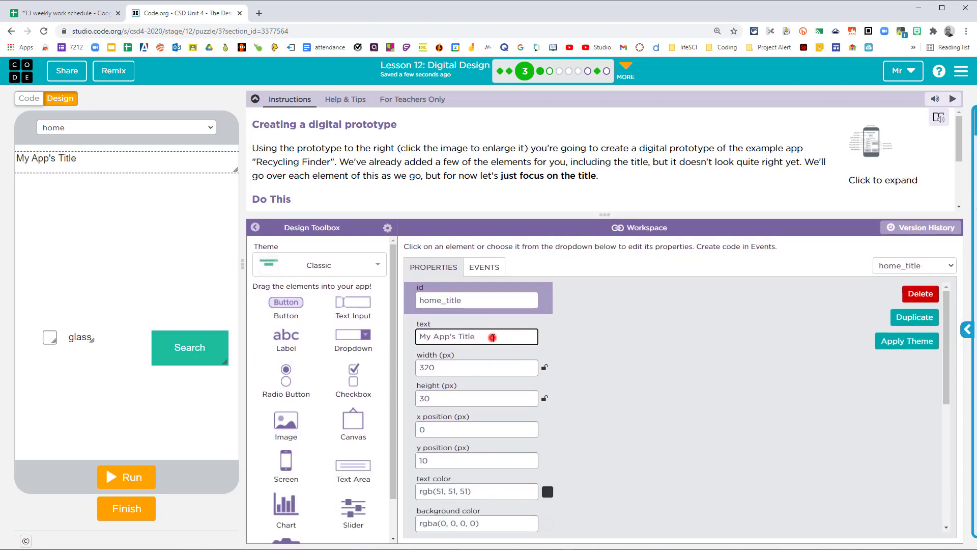
triple_click(492, 337)
left_click(465, 295)
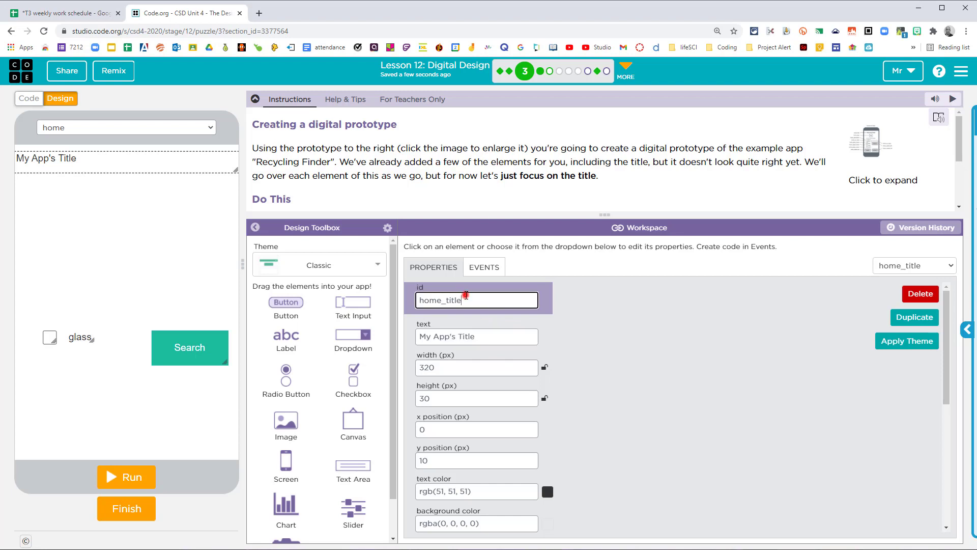
double_click(465, 295)
left_click(67, 150)
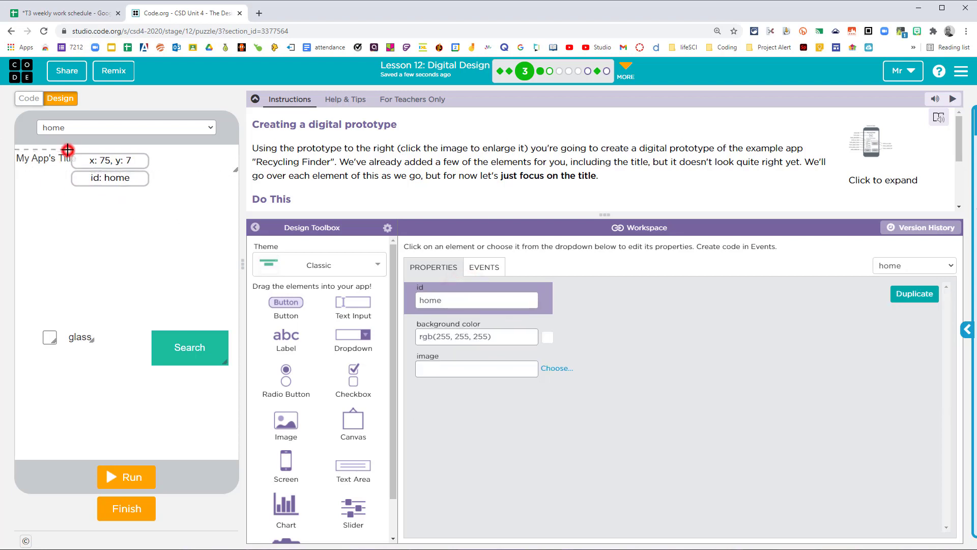
left_click(60, 159)
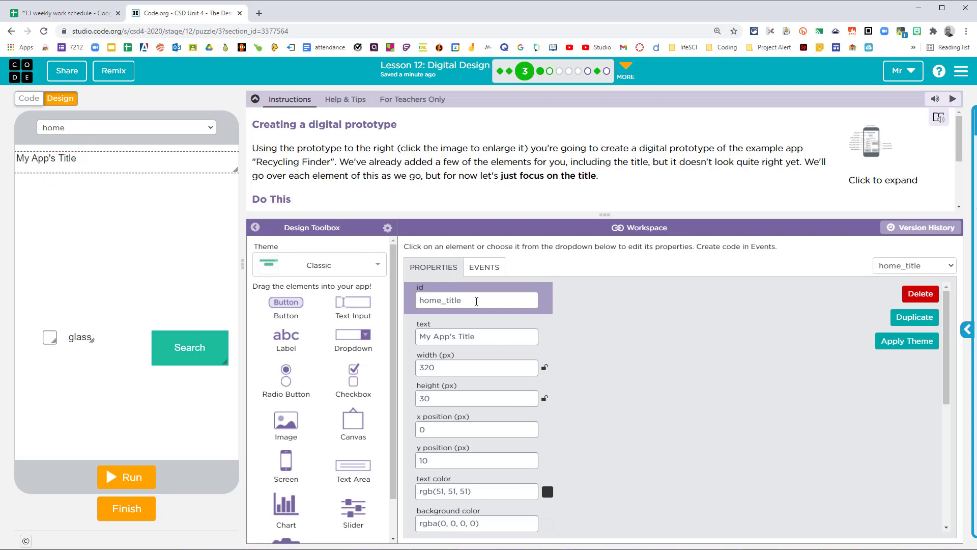
Check the title wording in the instructions and prototype picture, and set the title label's text to "Recycling Finder"
triple_click(497, 337)
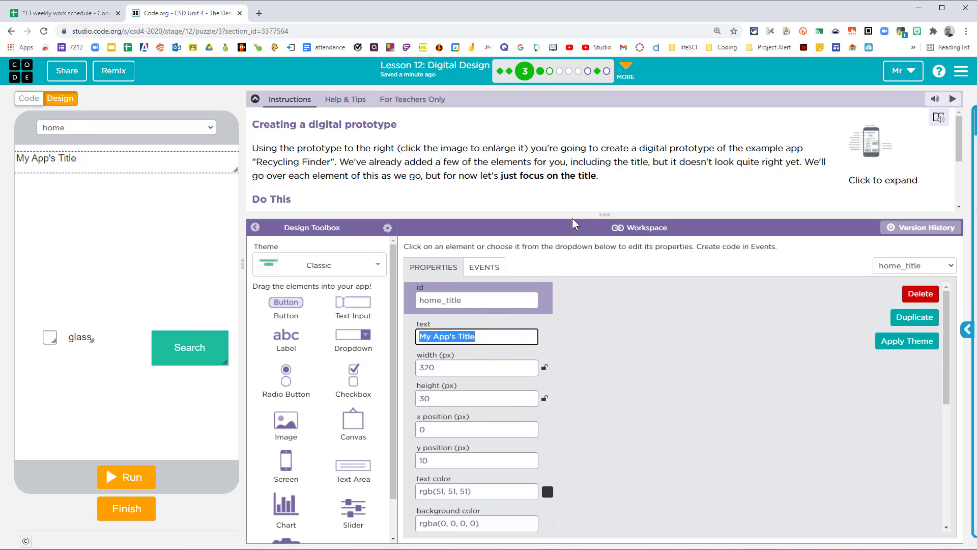
left_click_drag(599, 215, 597, 285)
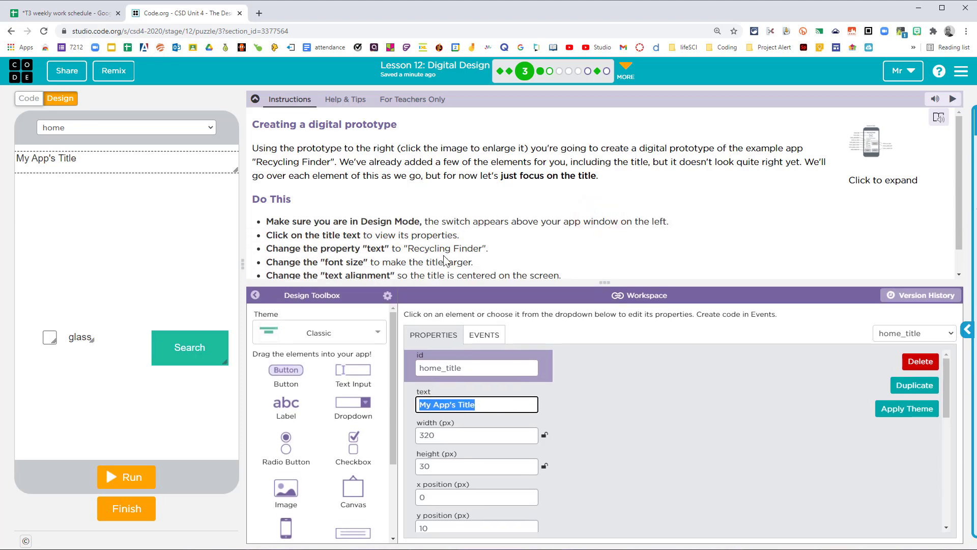
left_click_drag(404, 248, 488, 249)
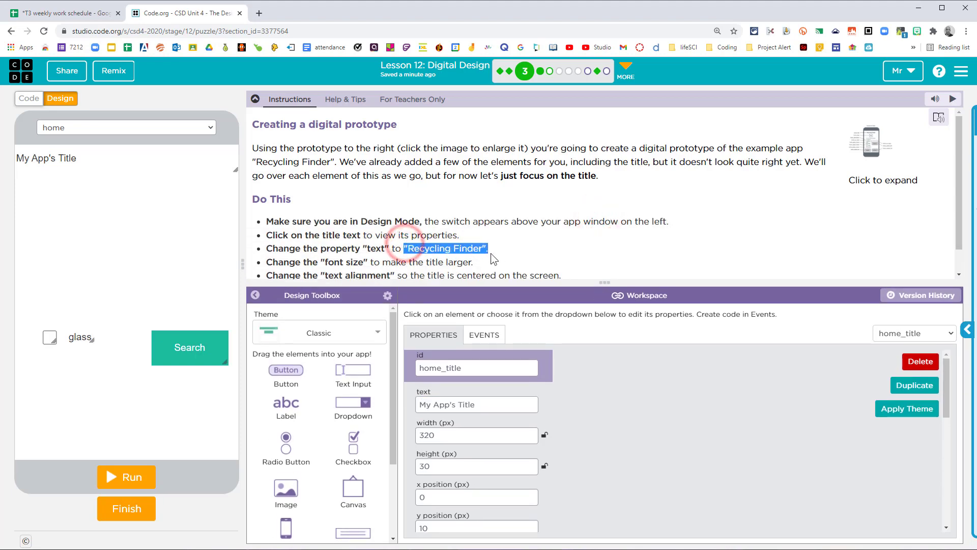
left_click(871, 142)
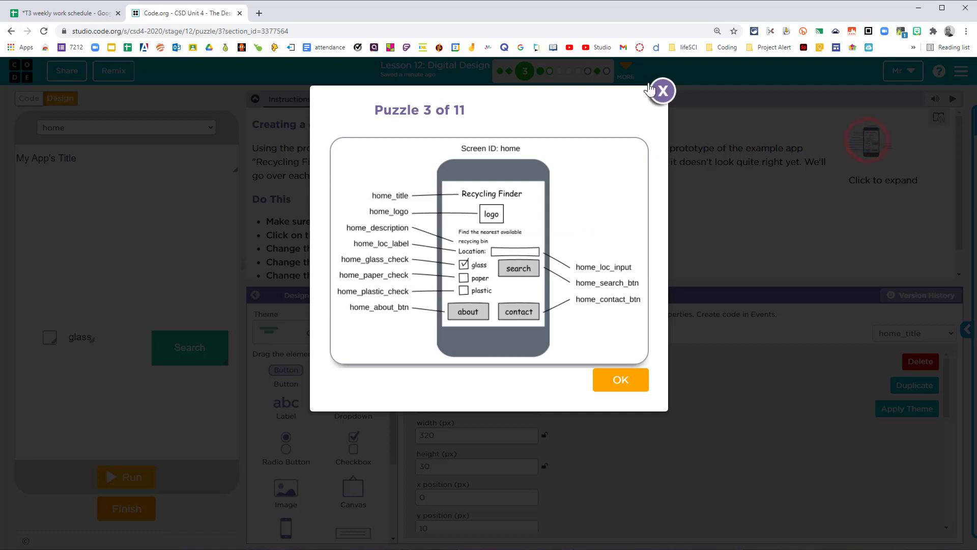
left_click(663, 97)
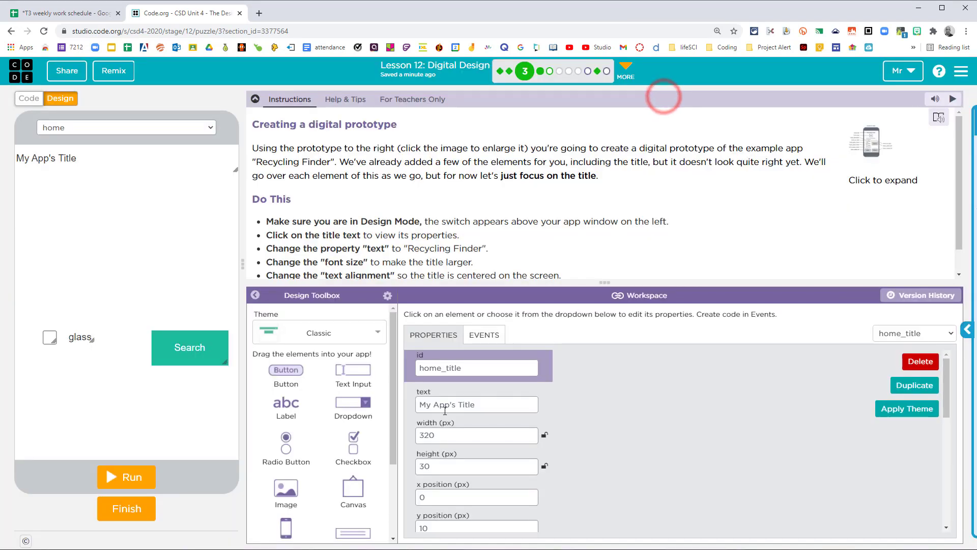
left_click(492, 403)
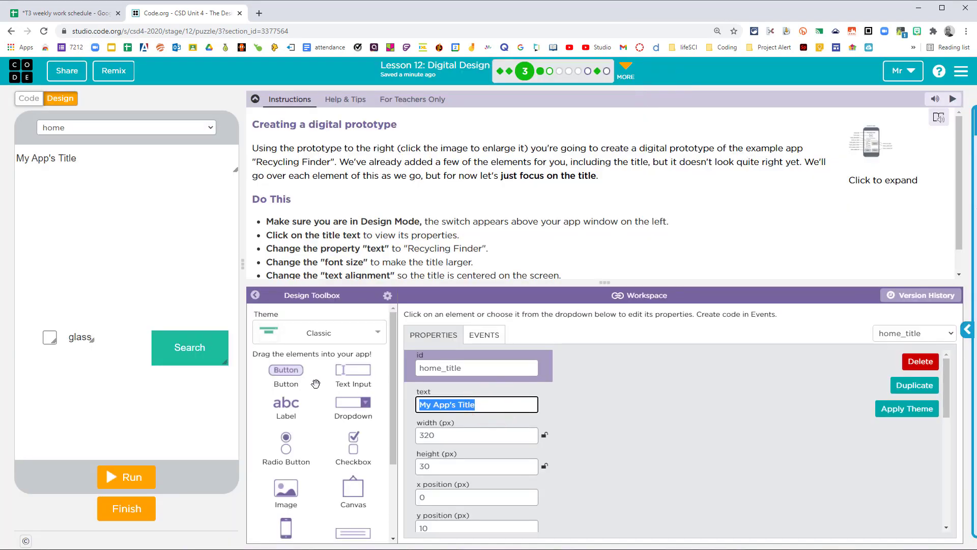
type("Recycli")
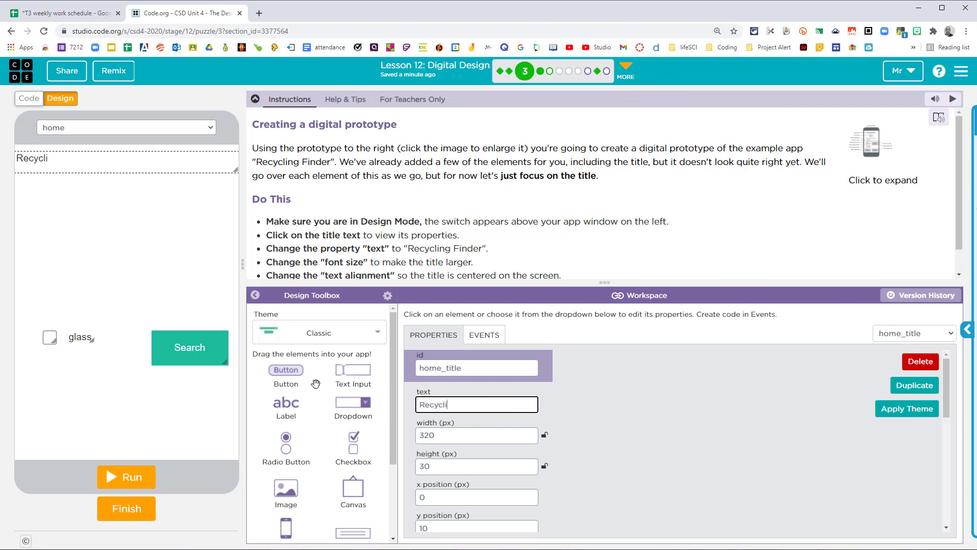
type("ng Finder")
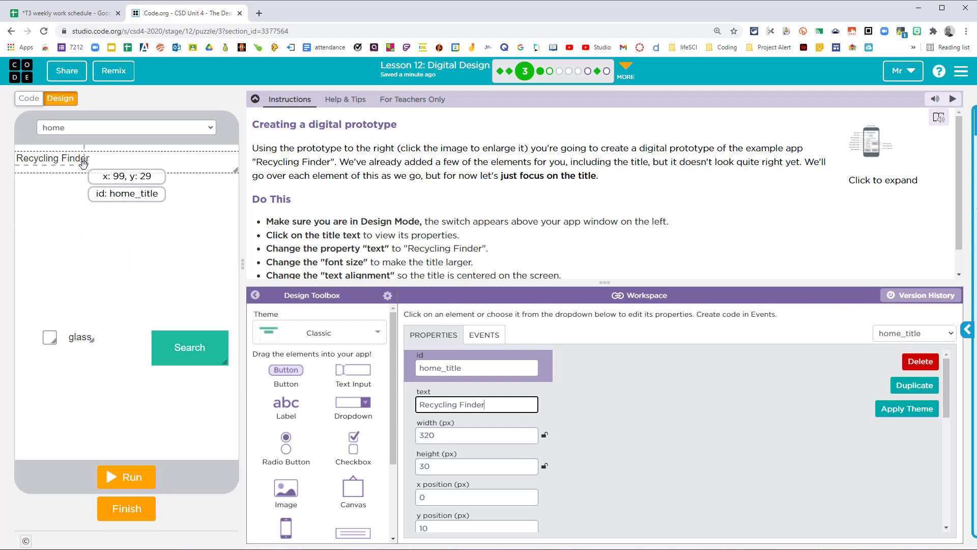
left_click(100, 168)
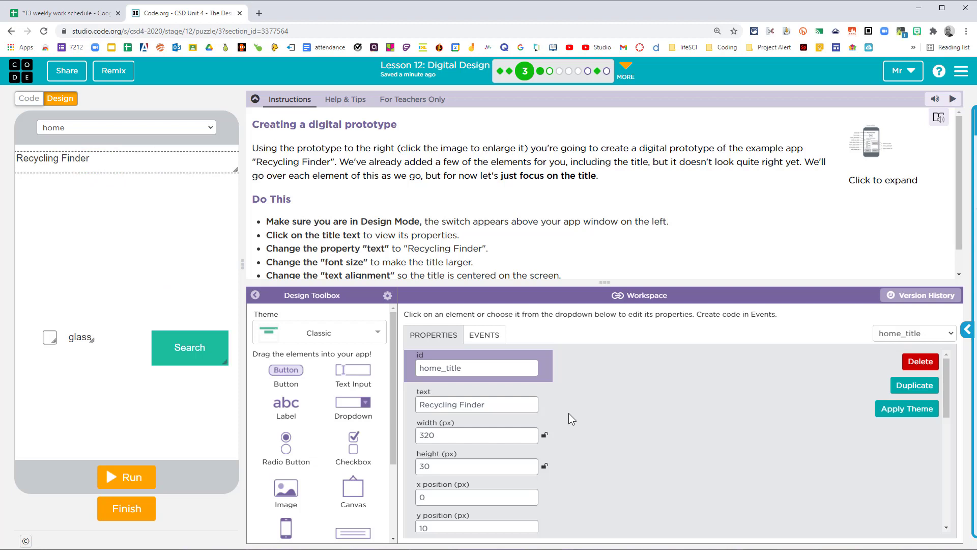
Set the title label's font size to 25 px, as the instructions ask for a larger title
left_click_drag(487, 262, 275, 265)
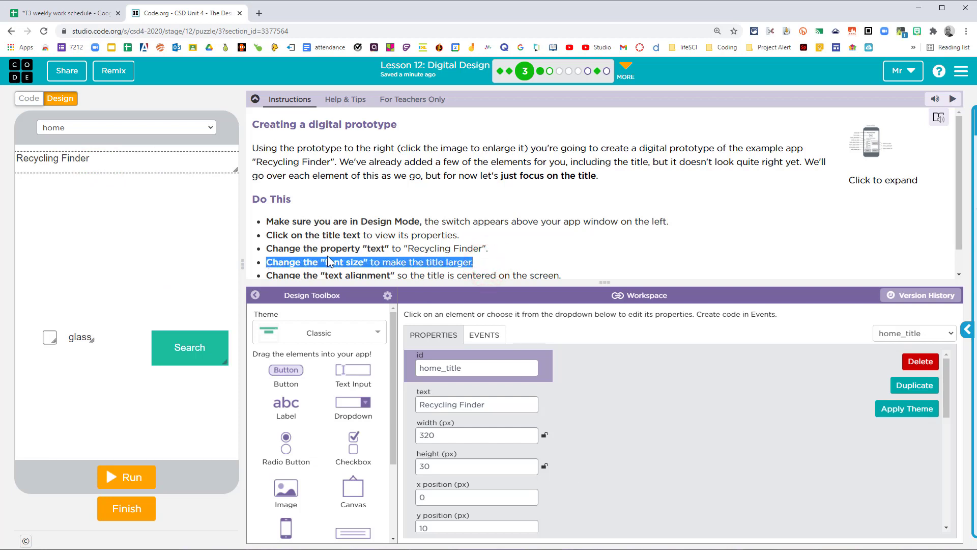
left_click(621, 427)
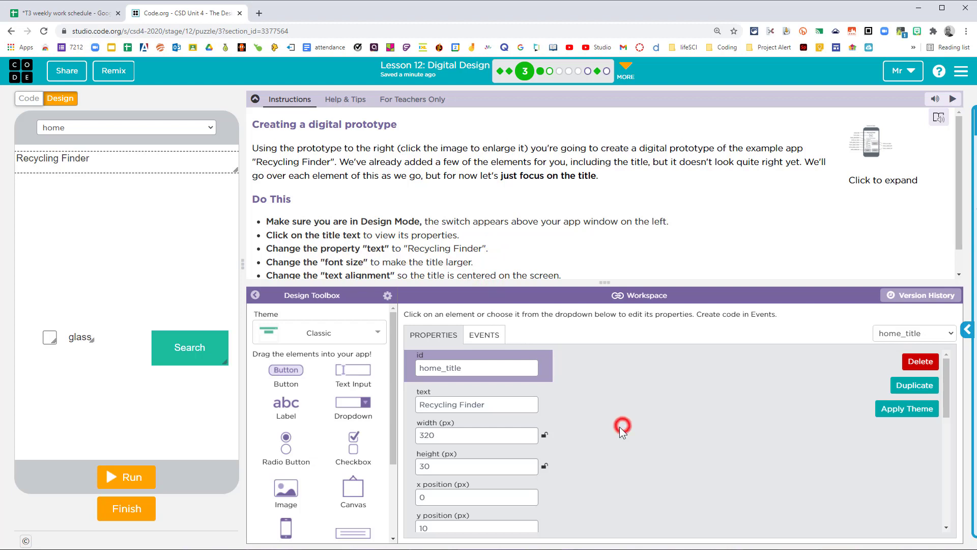
scroll(619, 426, "down", 3)
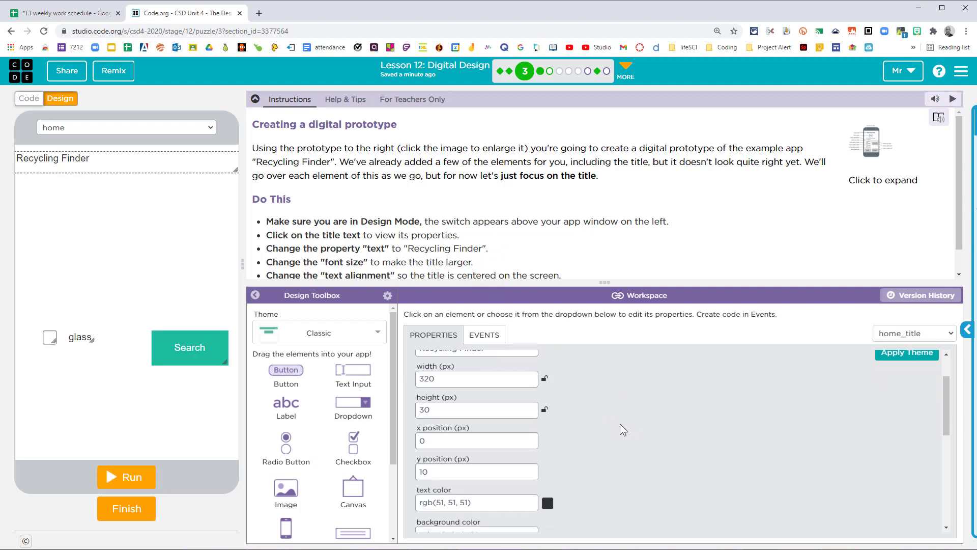
scroll(619, 414, "down", 2)
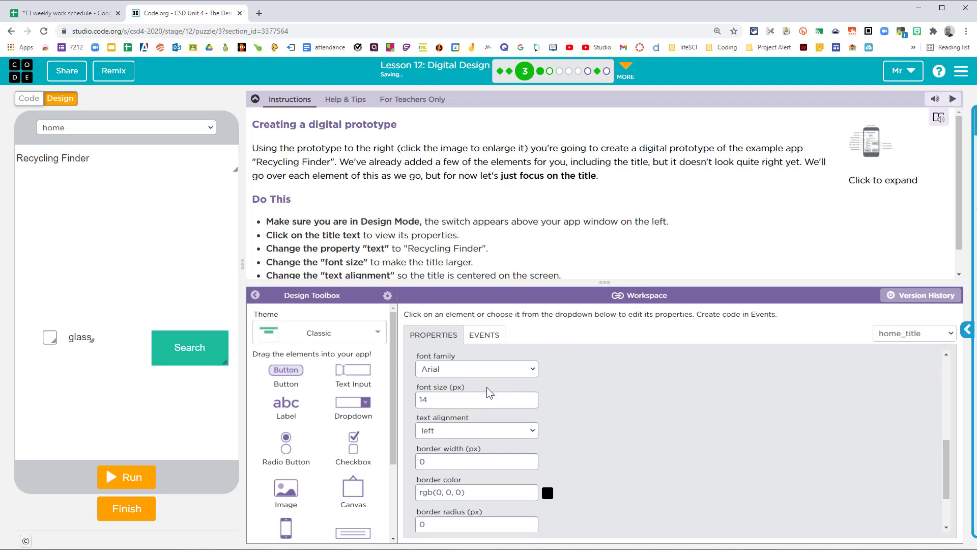
double_click(422, 401)
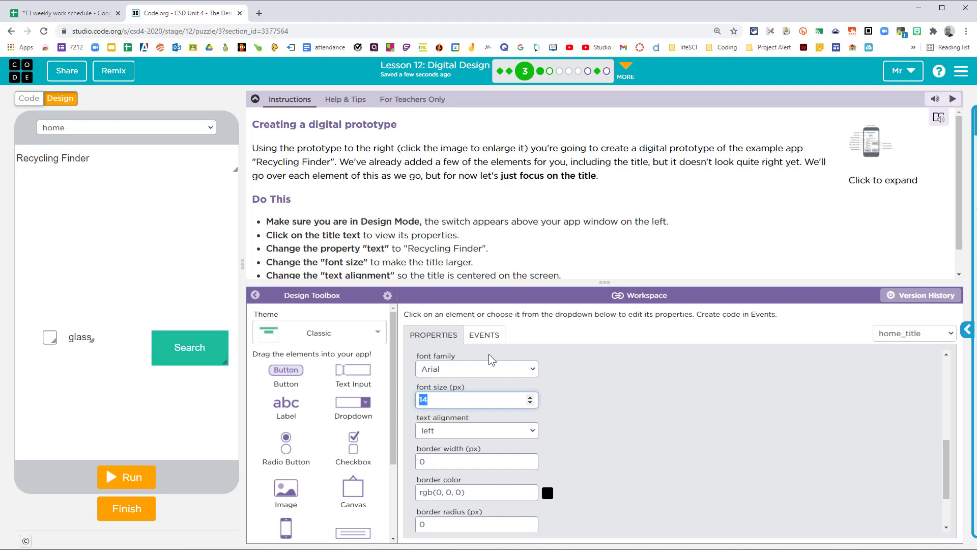
type("25")
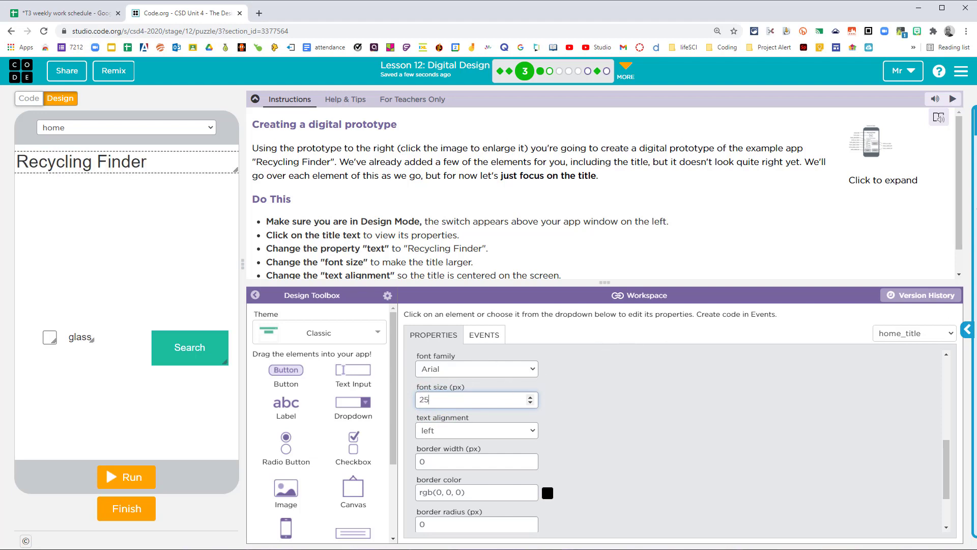
Compare the title with the prototype picture, try the Comic and Georgia font families, and set it back to Arial
left_click(871, 135)
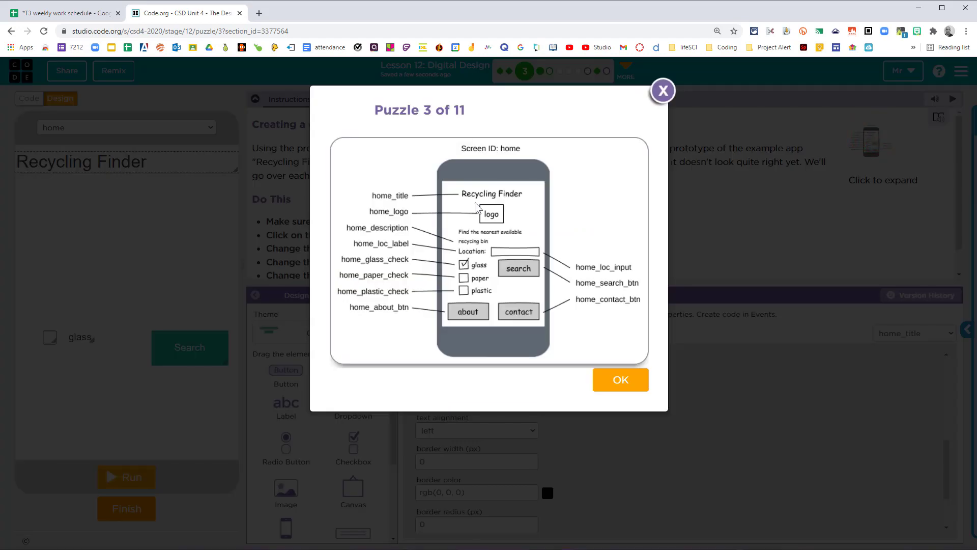
left_click(663, 90)
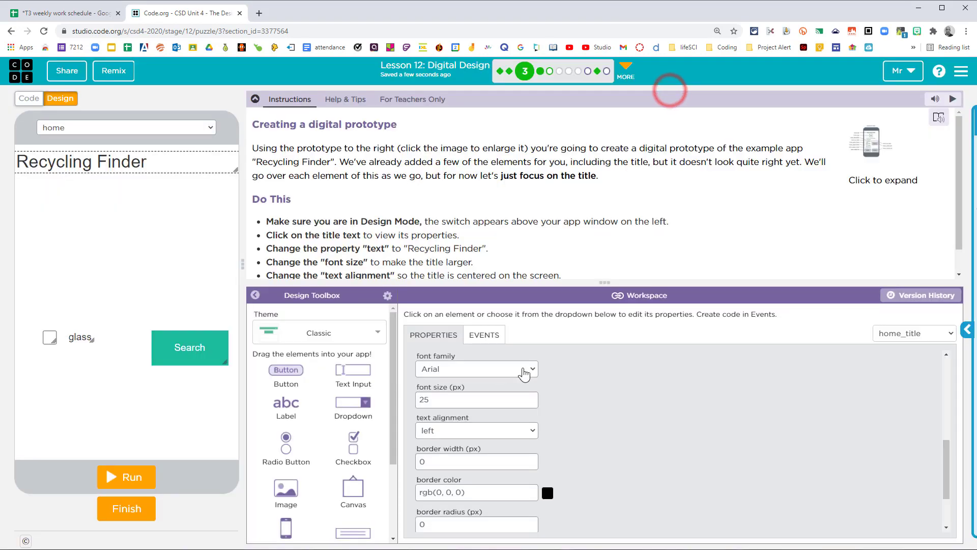
left_click(488, 369)
left_click(493, 450)
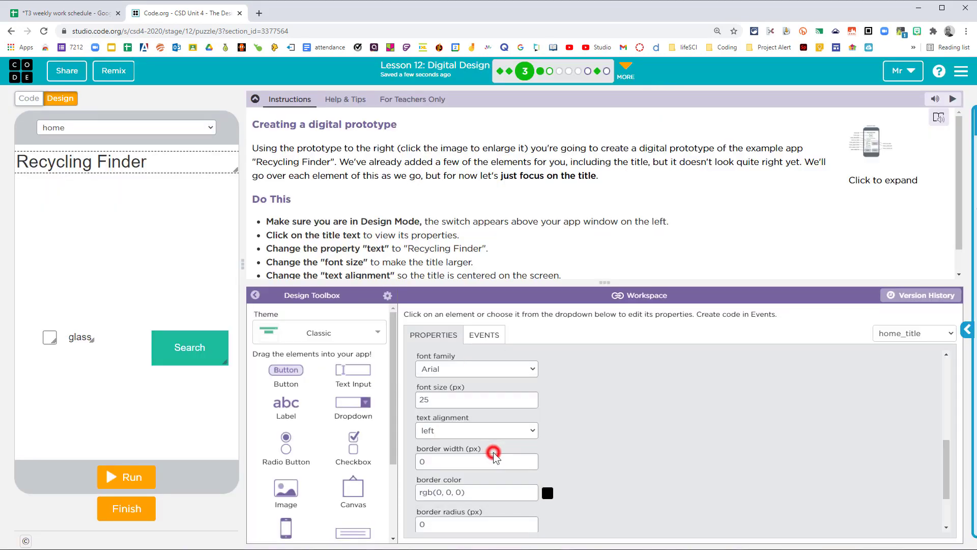
left_click(873, 149)
left_click(663, 90)
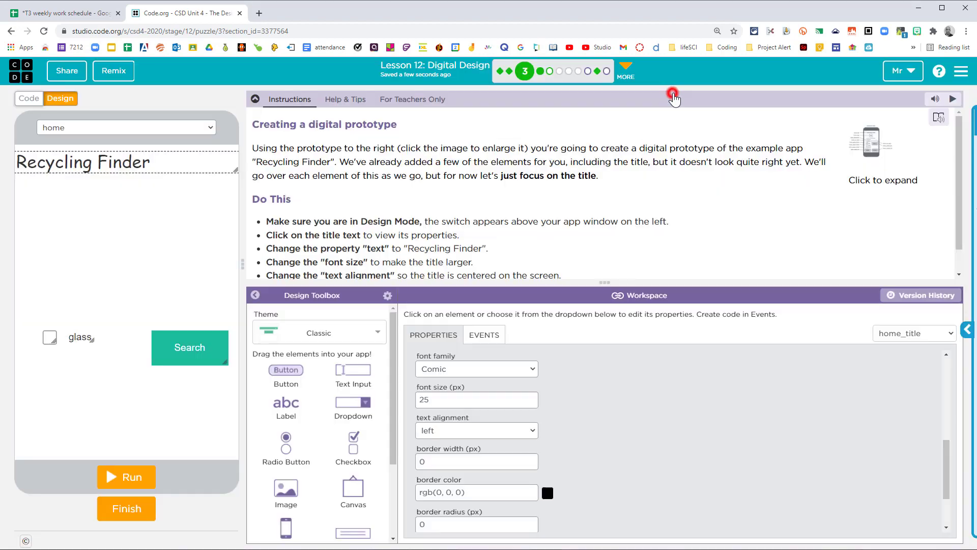
left_click(513, 369)
left_click(511, 389)
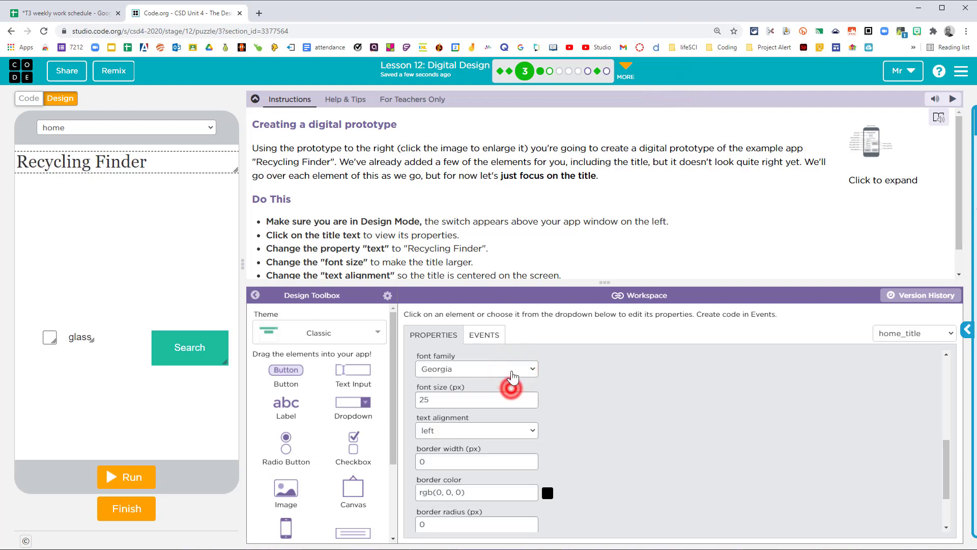
left_click(519, 376)
left_click(521, 380)
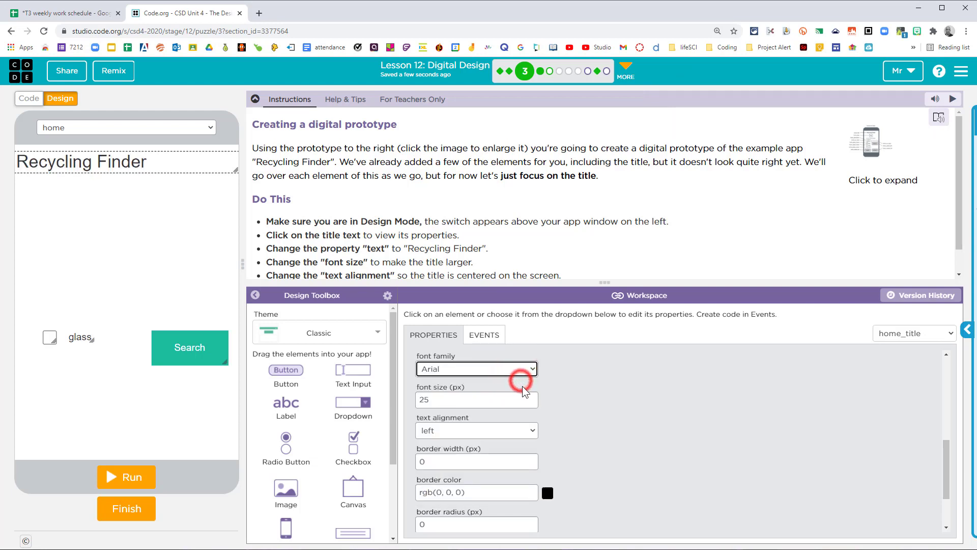
Check the centering task in the instructions and set the title label's text alignment to center
scroll(480, 223, "down", 1)
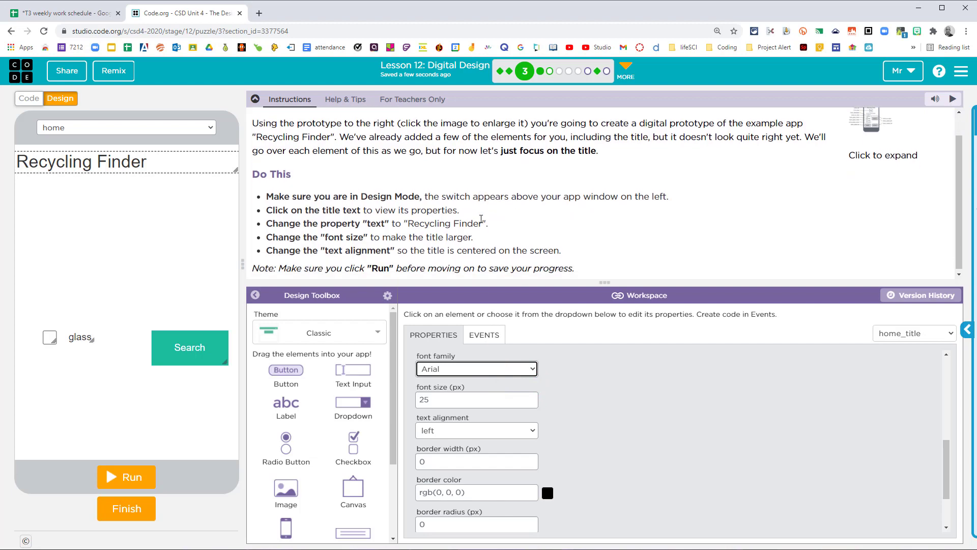
left_click_drag(263, 248, 603, 242)
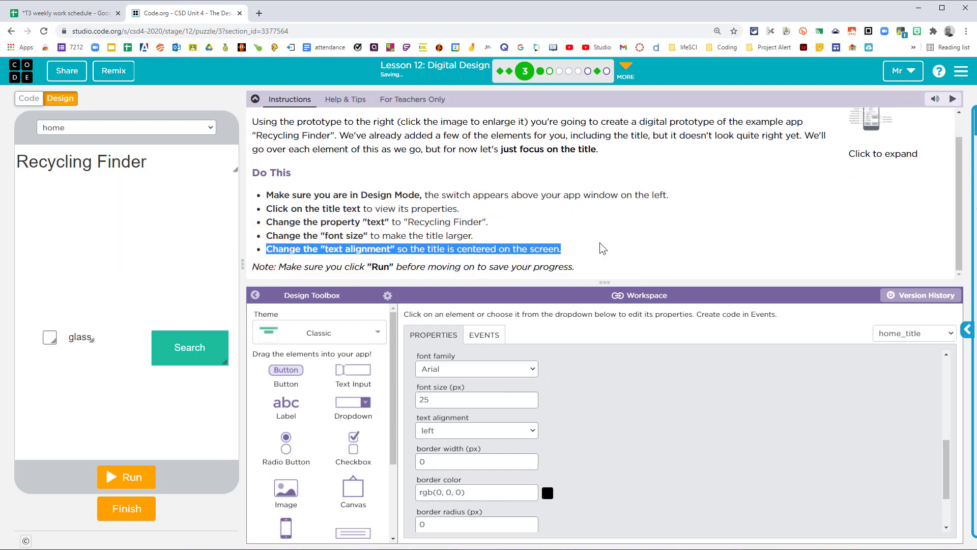
left_click(619, 403)
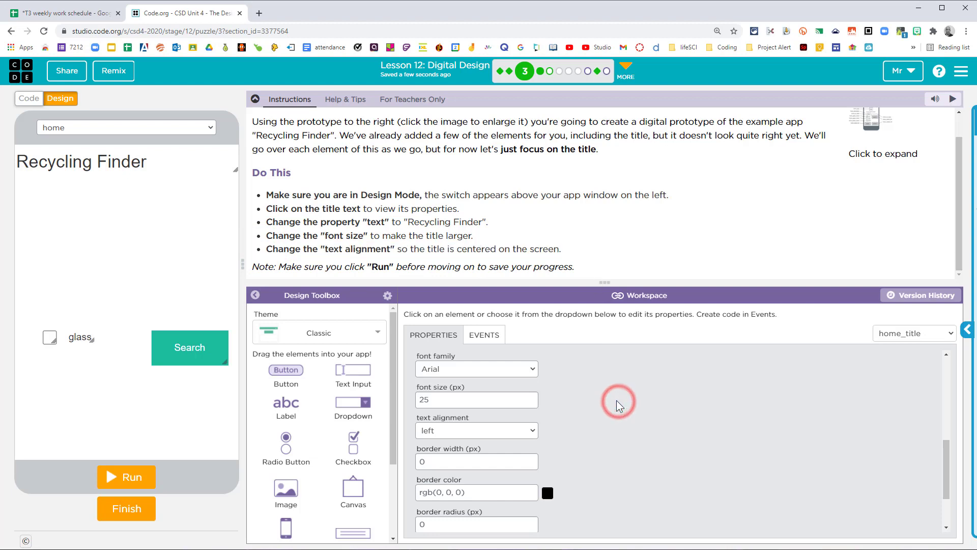
scroll(616, 400, "down", 2)
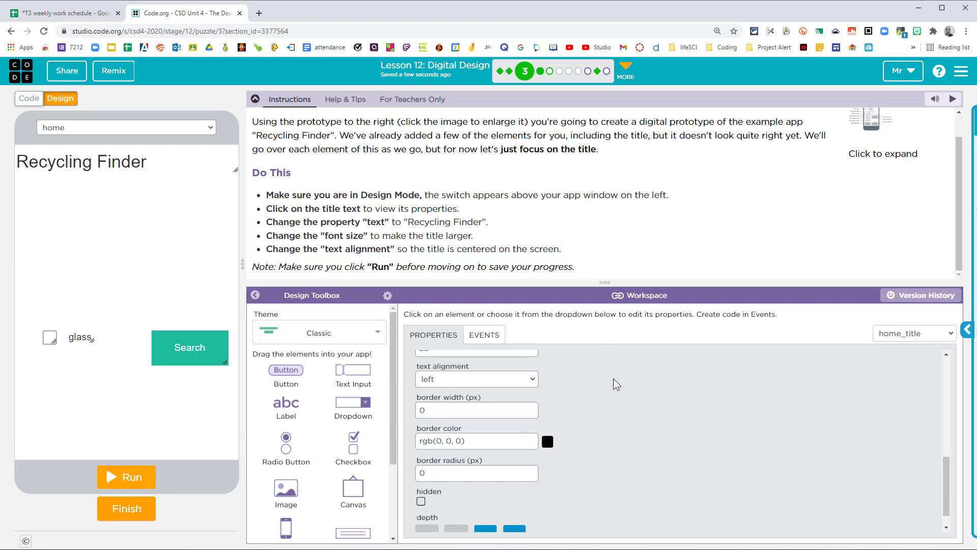
scroll(614, 381, "up", 1)
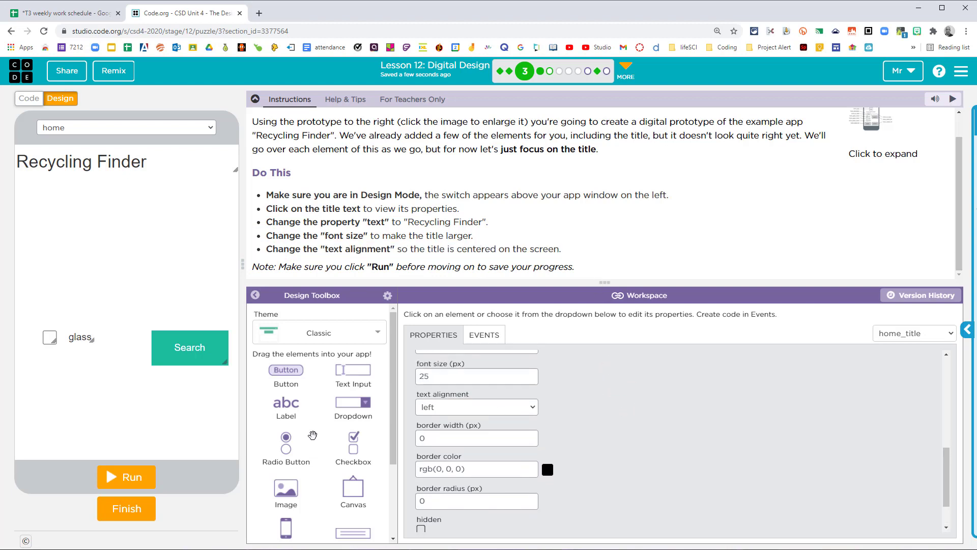
left_click(460, 409)
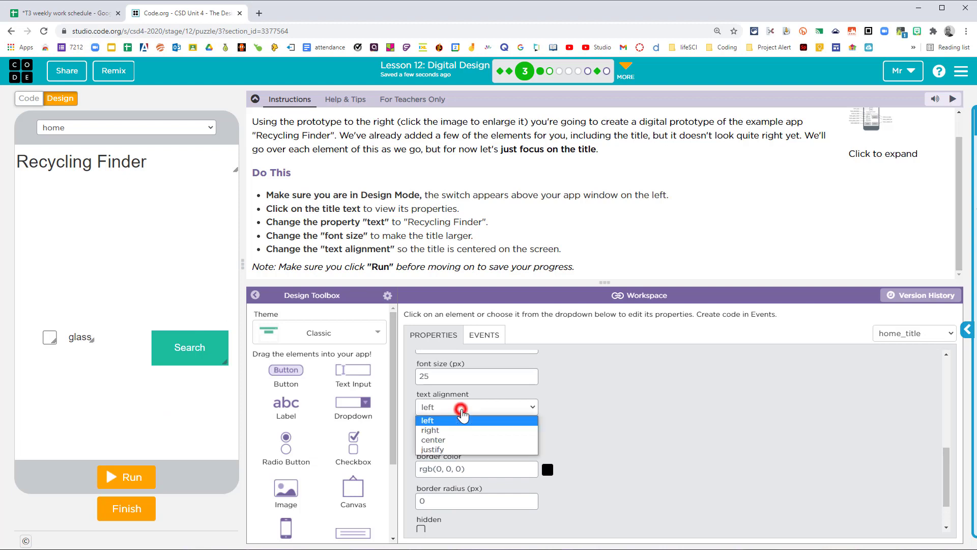
left_click(457, 439)
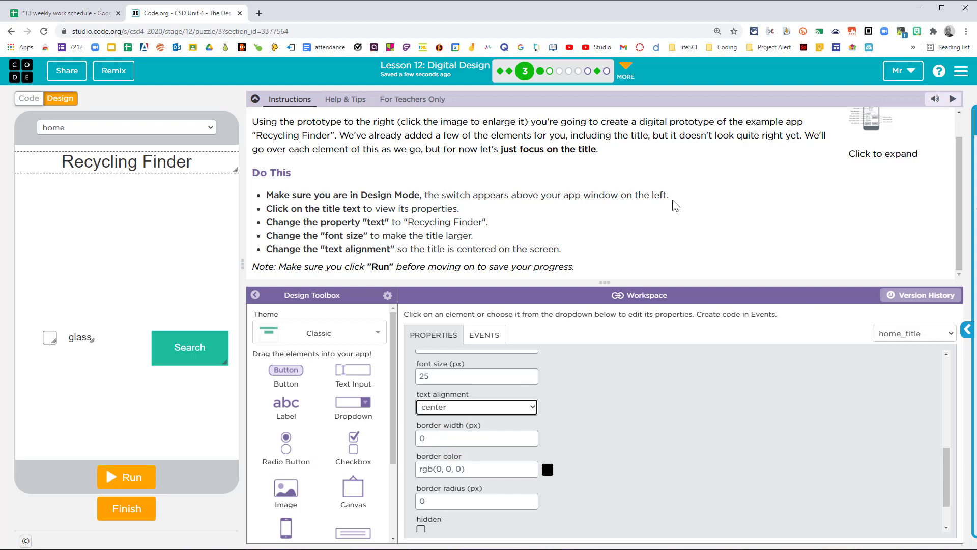
Run the app to save the progress, finish the puzzle and continue to the following one
left_click(116, 478)
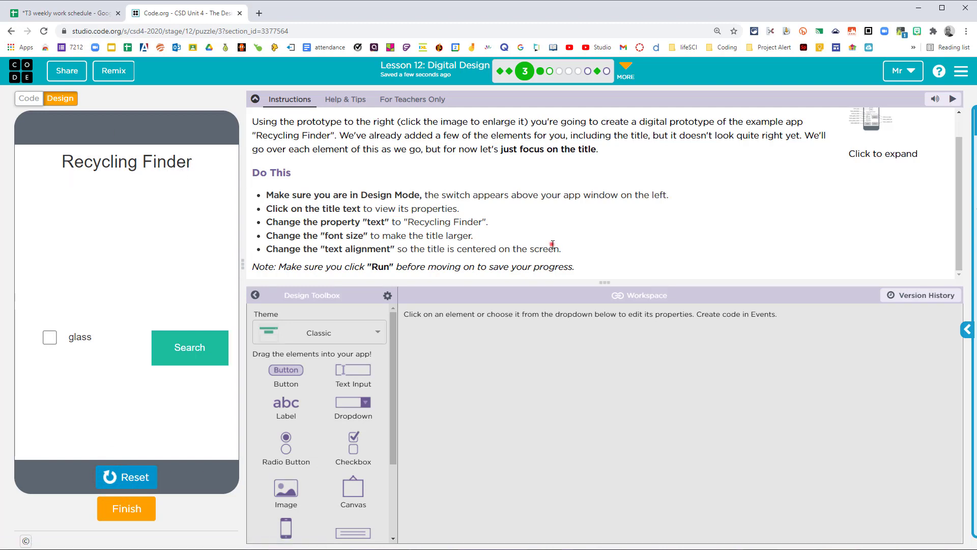
left_click(148, 509)
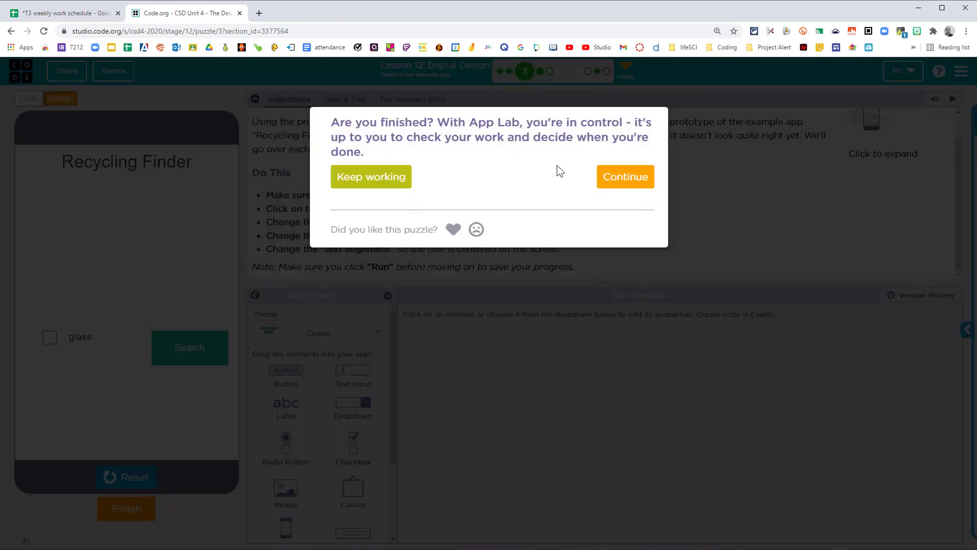
left_click(621, 178)
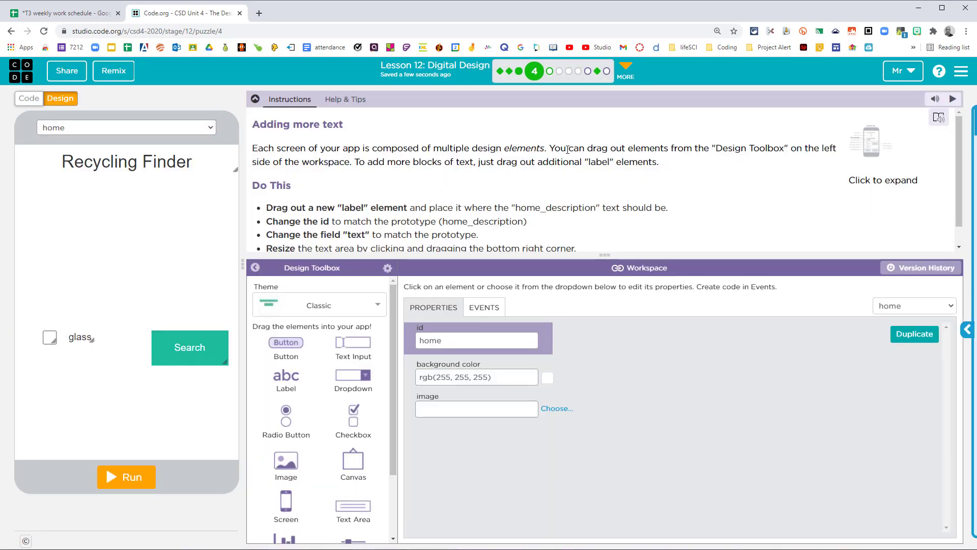
Read the "Adding more text" tasks, locate home_description in the prototype picture, and place a new label below the title at about x 140, y 115
scroll(567, 149, "down", 1)
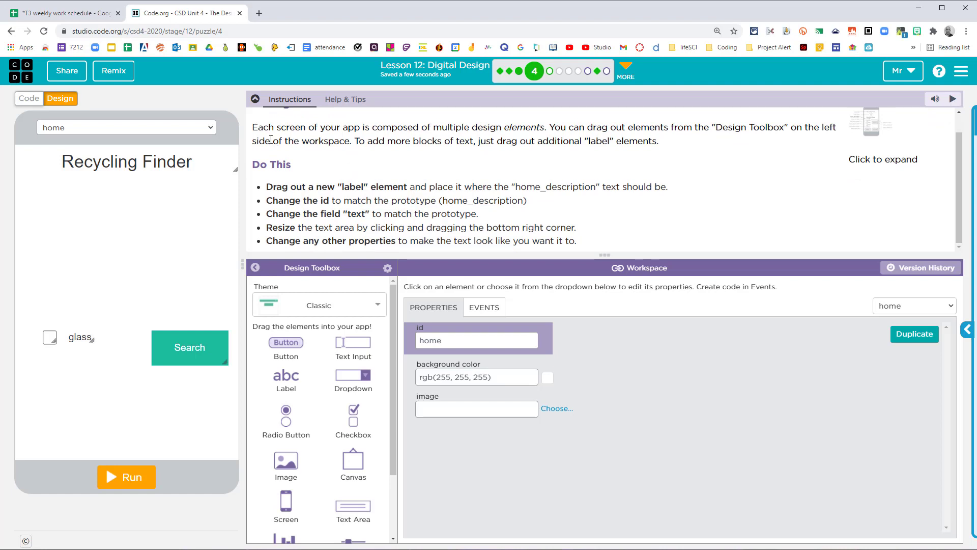
left_click_drag(252, 126, 658, 145)
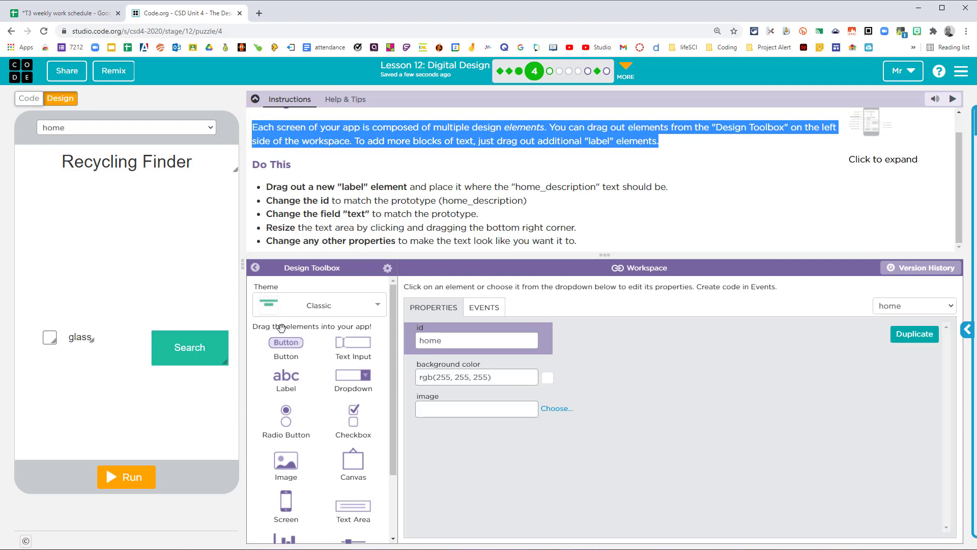
left_click(293, 187)
left_click_drag(268, 187, 711, 178)
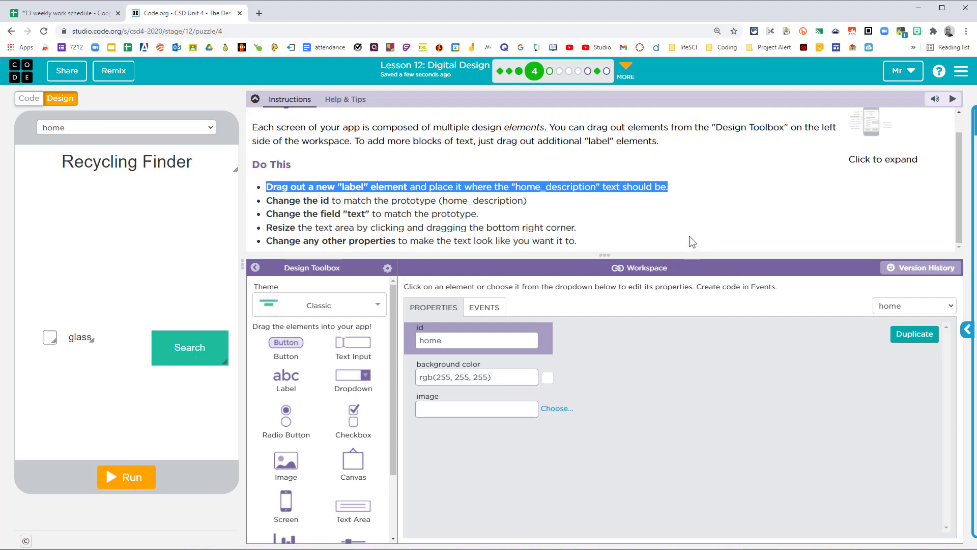
left_click(651, 182)
left_click(869, 131)
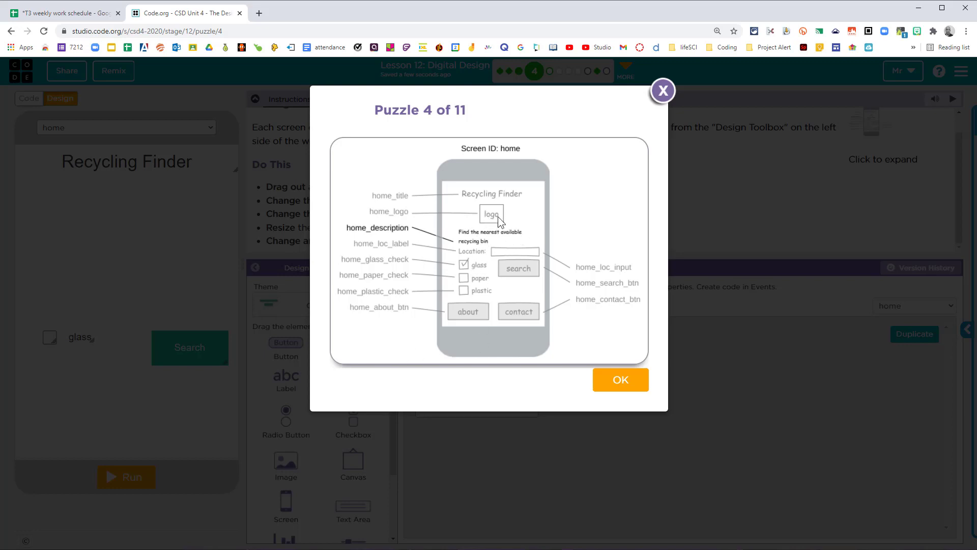
left_click(663, 90)
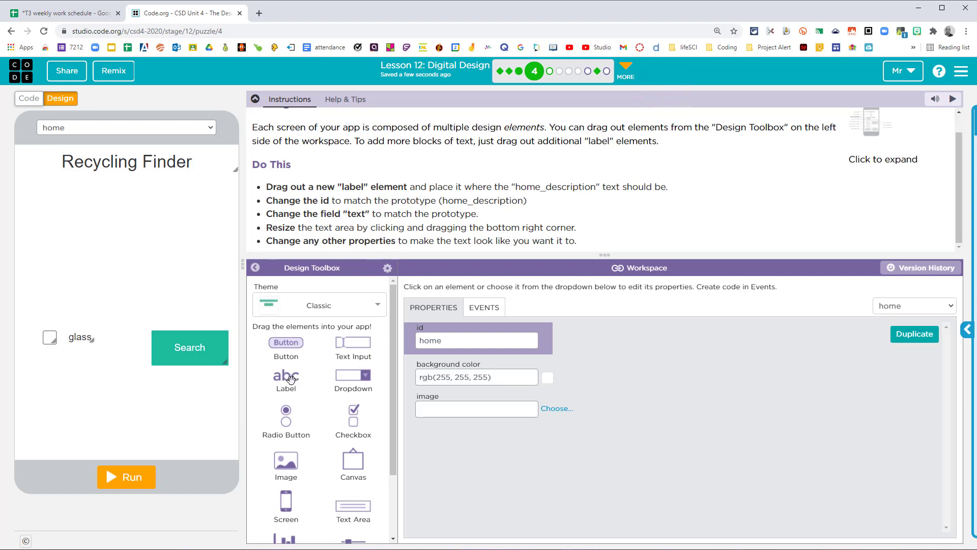
left_click_drag(291, 379, 122, 239)
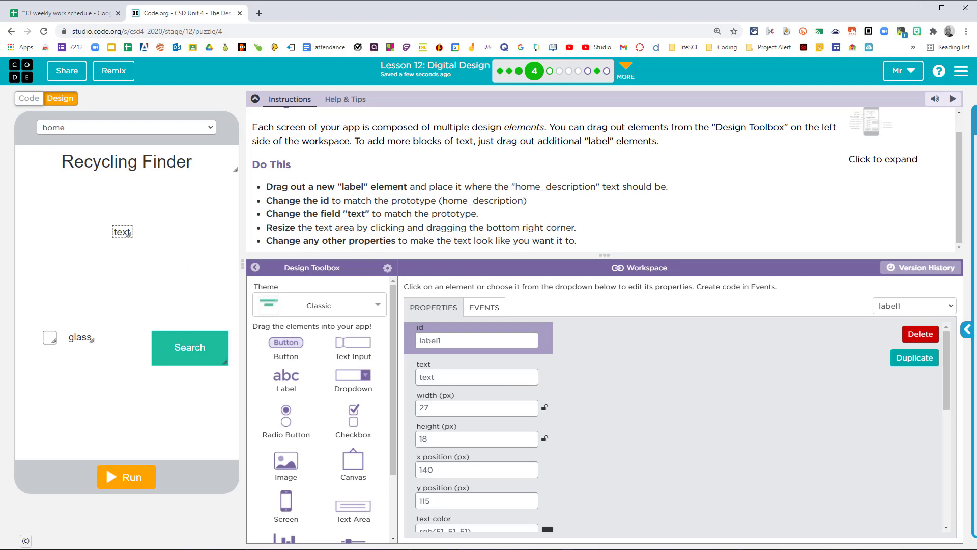
Check the id task in the instructions and look up the new label's id in the prototype picture
left_click_drag(529, 200, 273, 199)
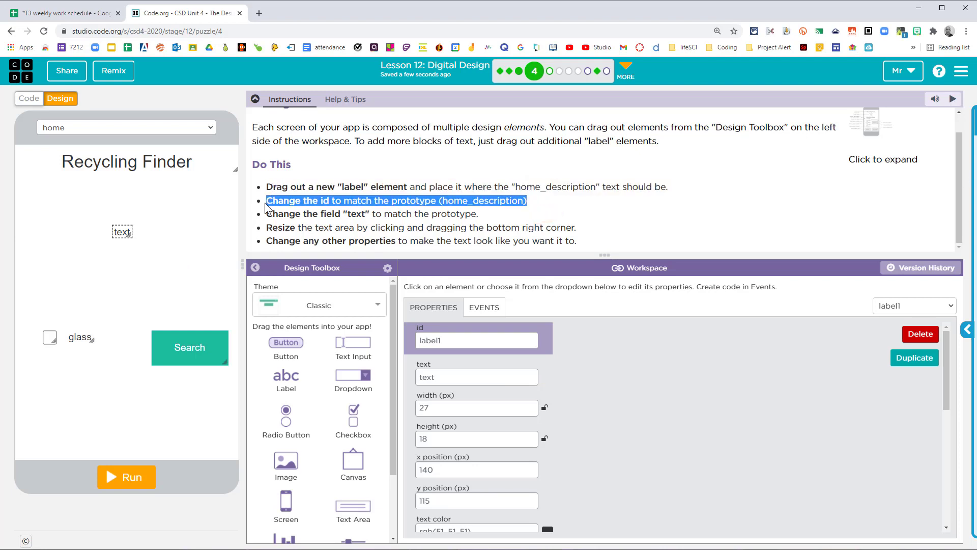
left_click(320, 199)
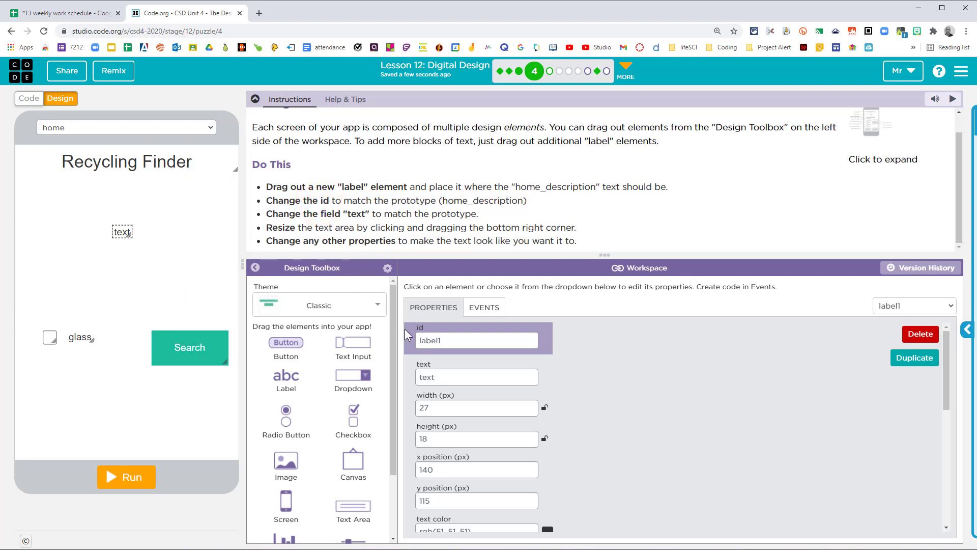
left_click(448, 341)
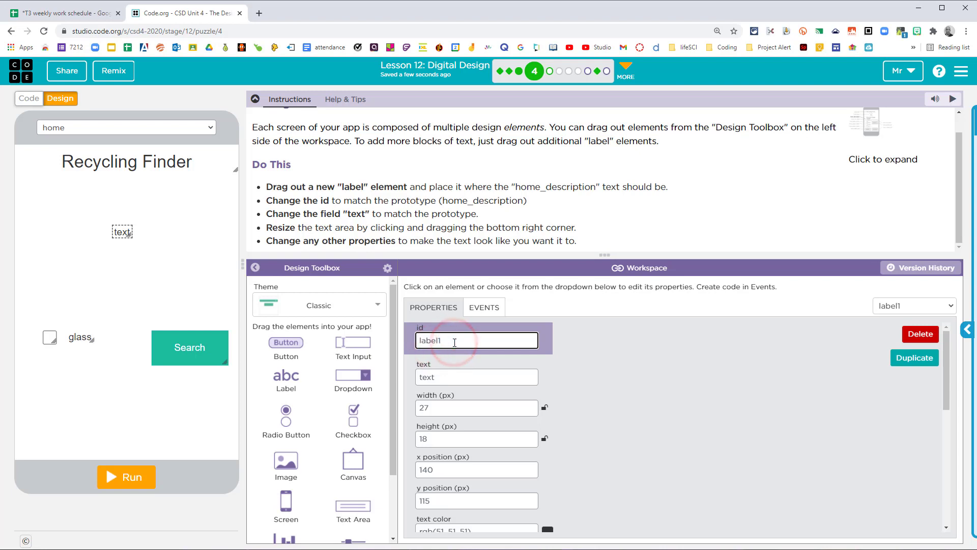
left_click_drag(454, 342, 404, 337)
left_click(872, 131)
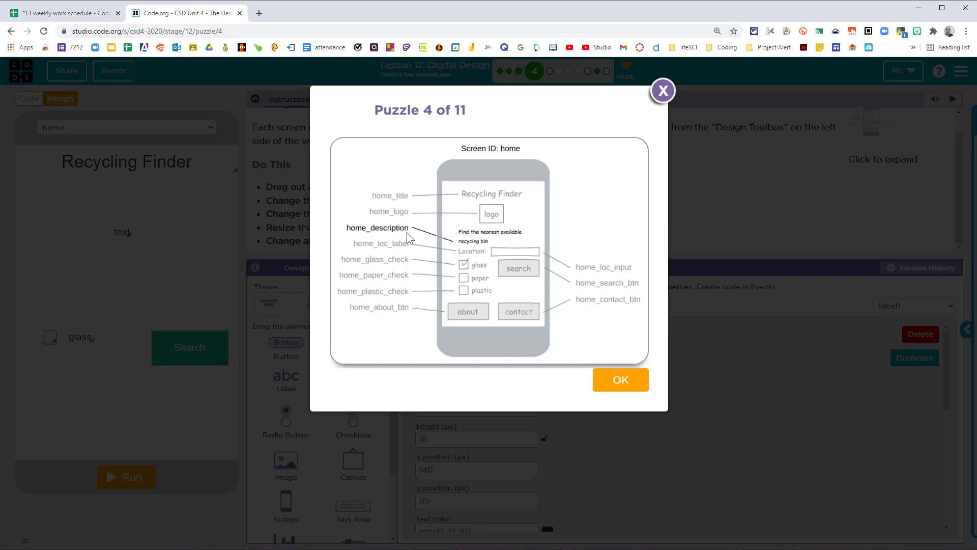
left_click(663, 90)
Set the new label's id to home_description
left_click_drag(465, 339, 409, 339)
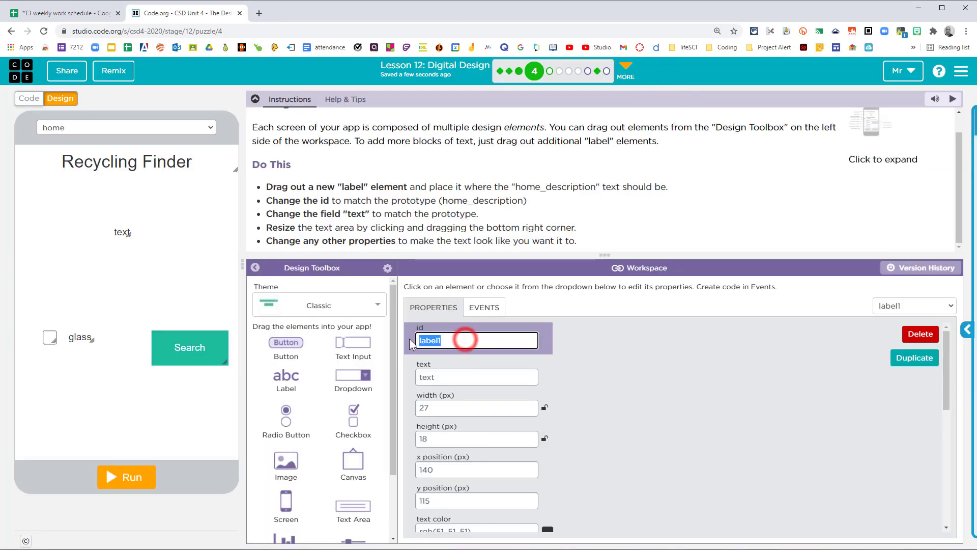
type("homede")
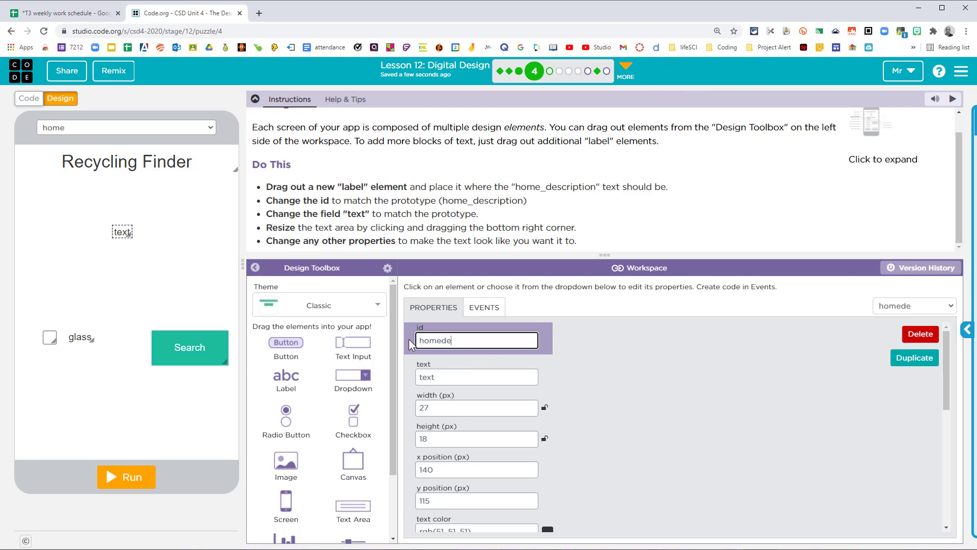
type("scriptionm")
key("BackSpace")
type("n")
left_click(443, 338)
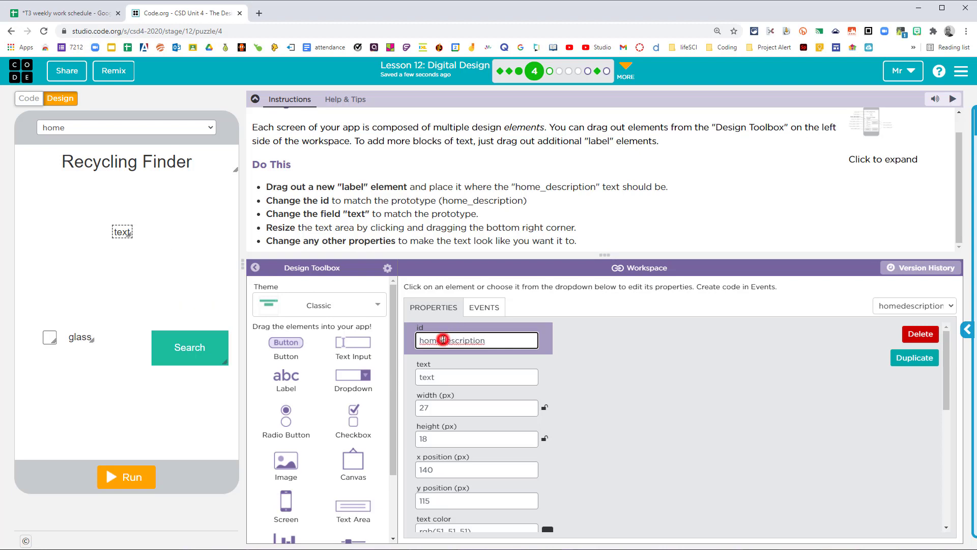
left_click(437, 339)
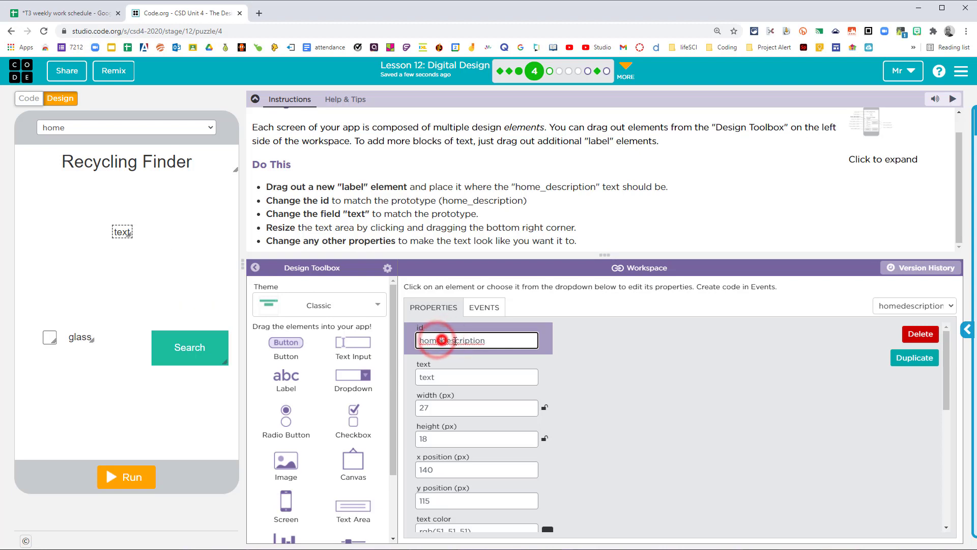
type("_")
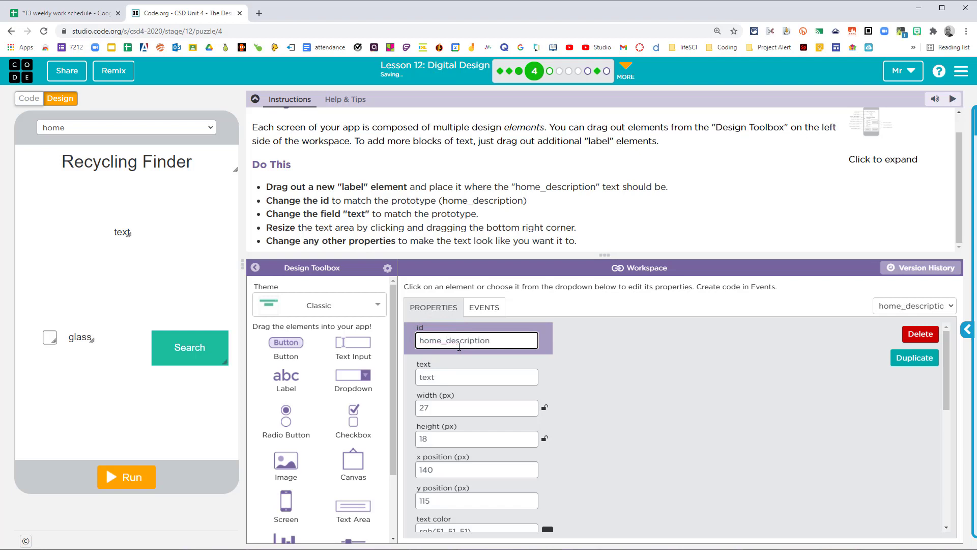
left_click(689, 375)
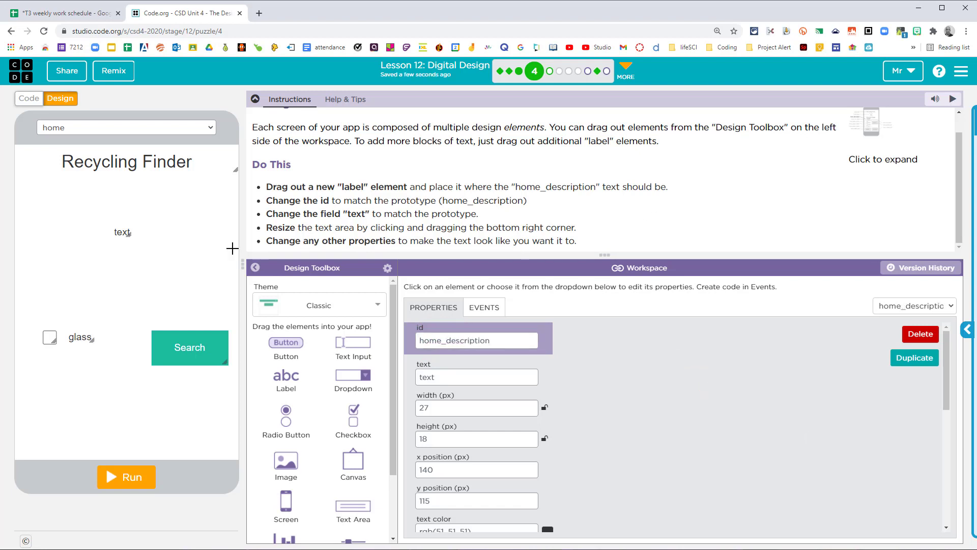
Check the description's wording in the prototype picture and set the label's text to "Find the nearest available recycling bin"
left_click(871, 127)
left_click(662, 90)
left_click(876, 130)
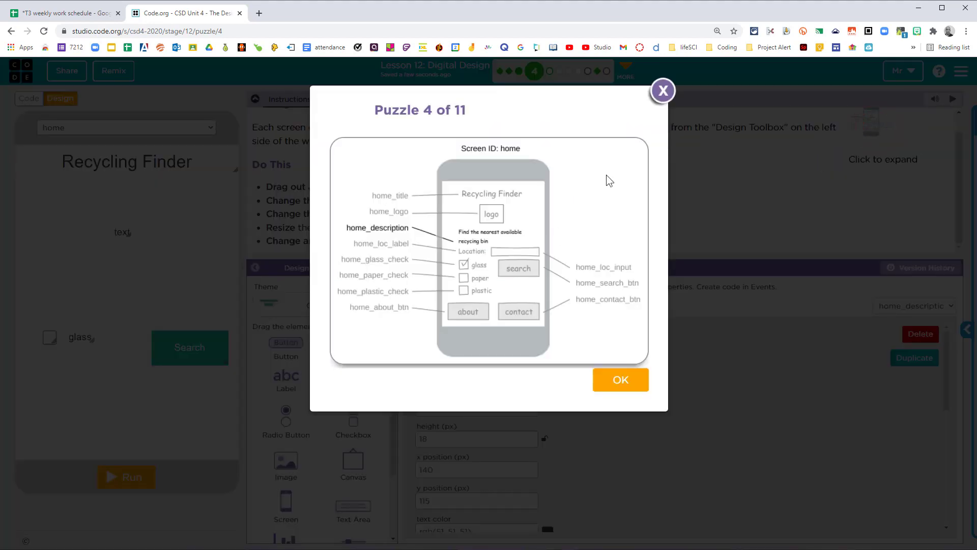
left_click(663, 95)
left_click_drag(458, 378, 410, 377)
type("Find the")
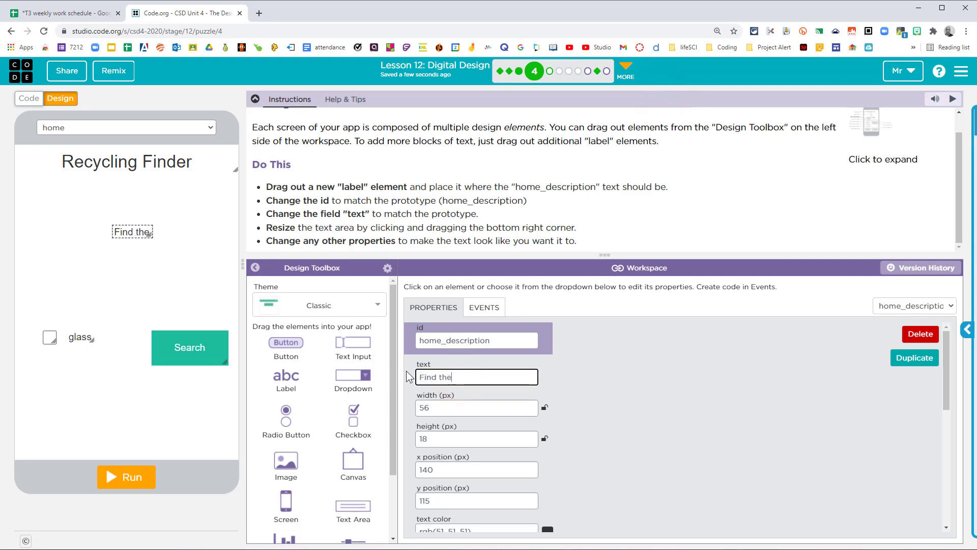
type(" nearest")
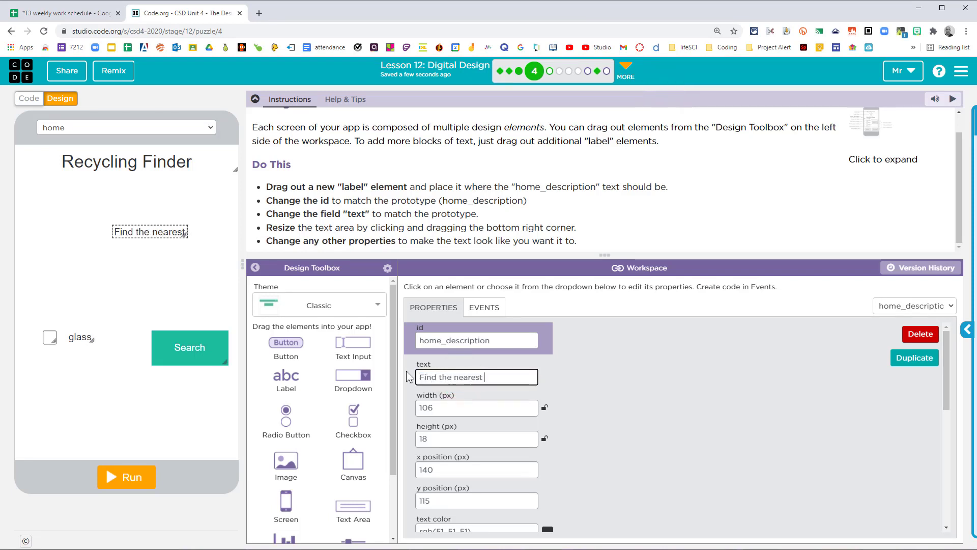
type(" available rec")
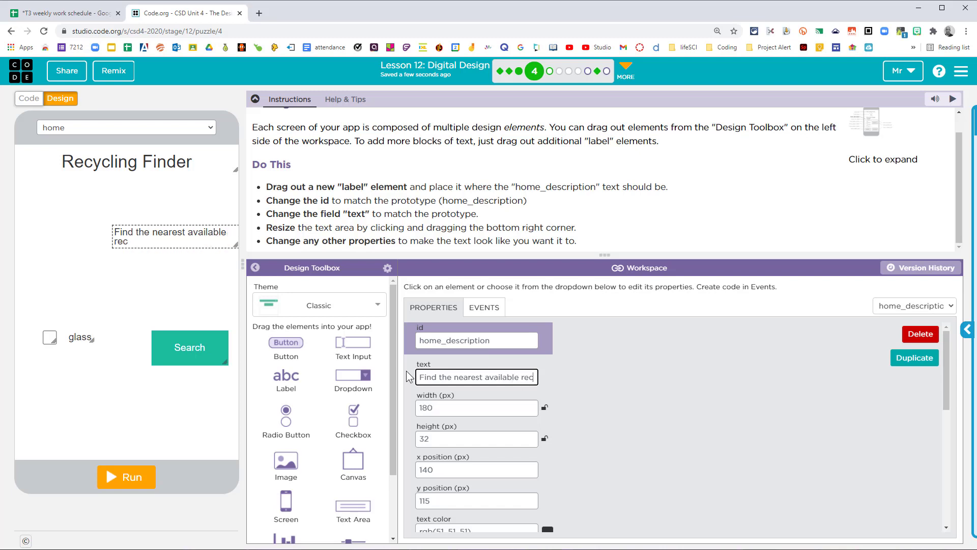
type("ycling bin")
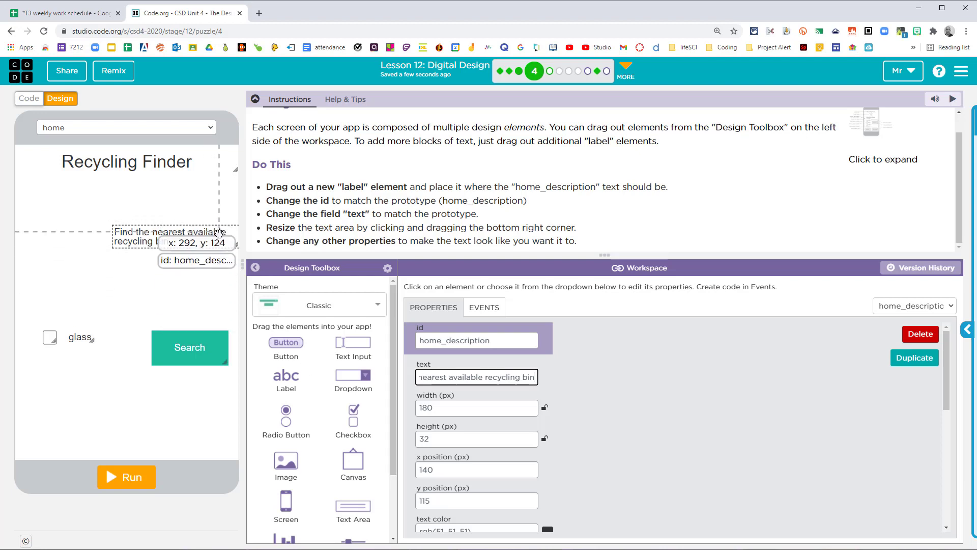
Move the description label to about x 70, y 110, compare it with the prototype picture and review its remaining properties
left_click_drag(220, 227, 171, 227)
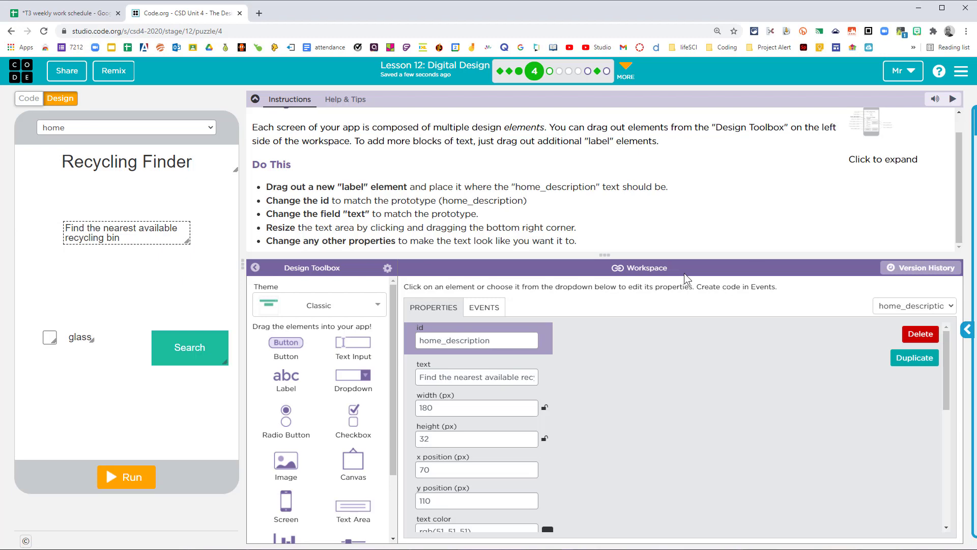
left_click(870, 131)
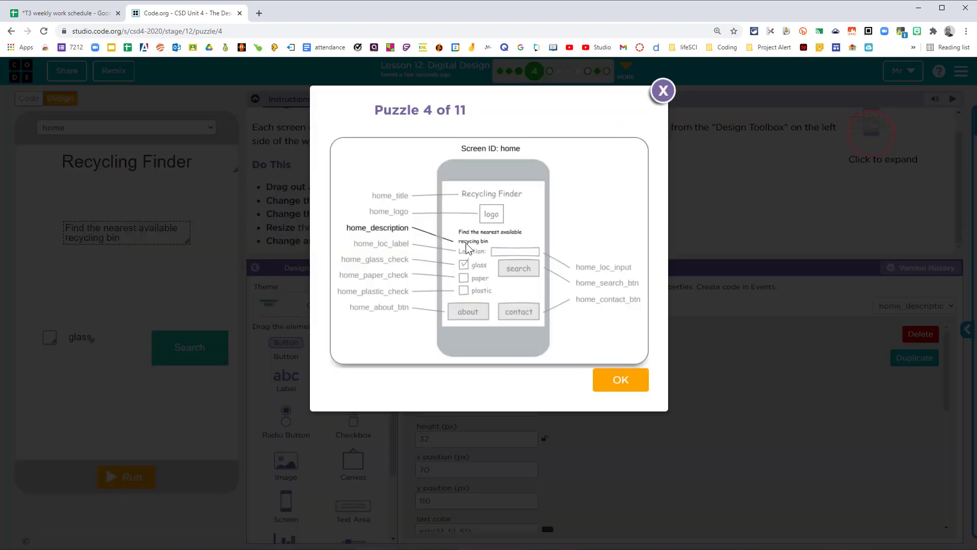
left_click(153, 224)
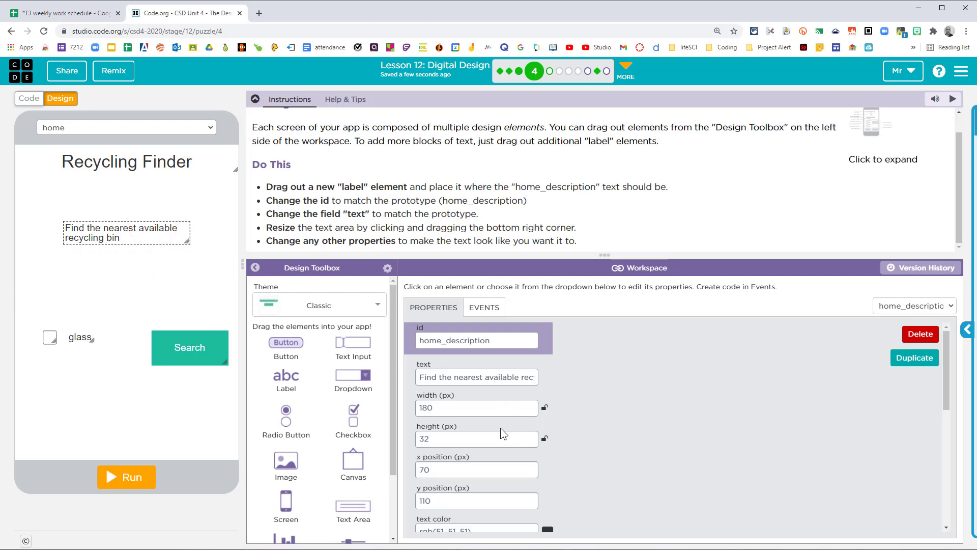
scroll(500, 428, "down", 2)
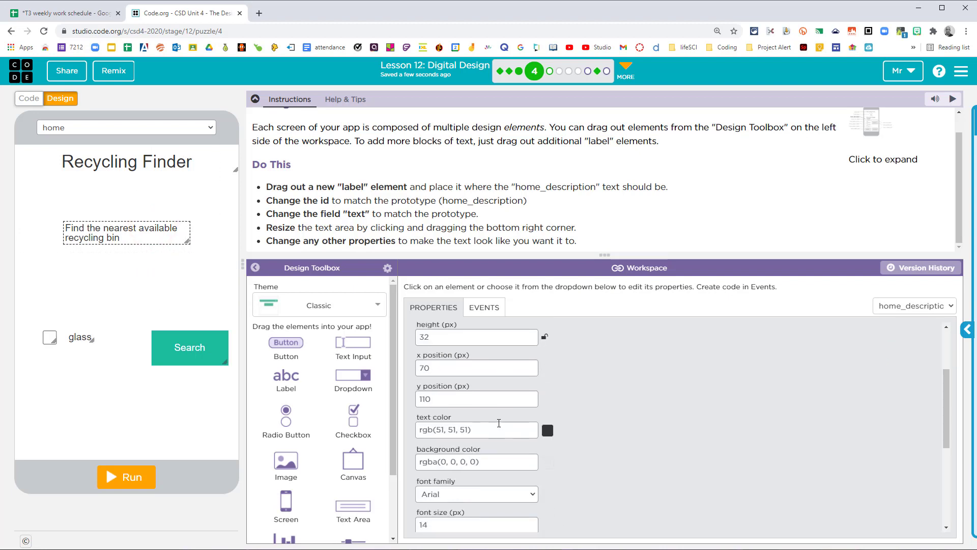
scroll(514, 414, "down", 1)
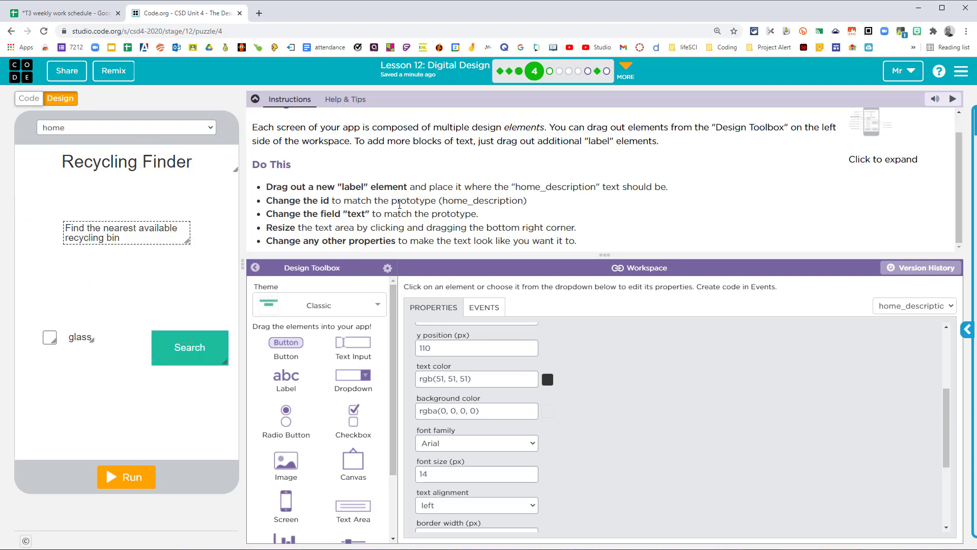
Run the app, try the glass checkbox and Search button, then finish the puzzle and continue to the following one
left_click(148, 477)
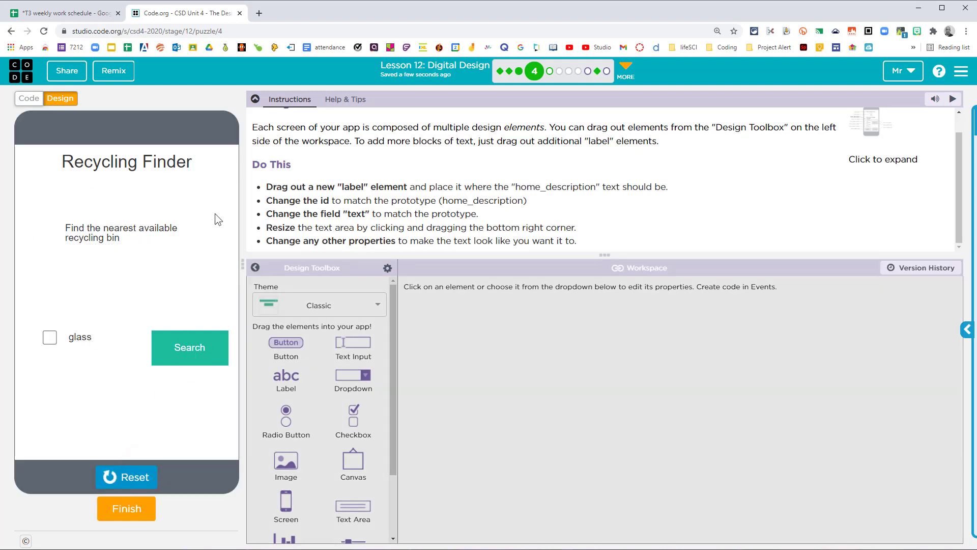
left_click(49, 337)
left_click(183, 349)
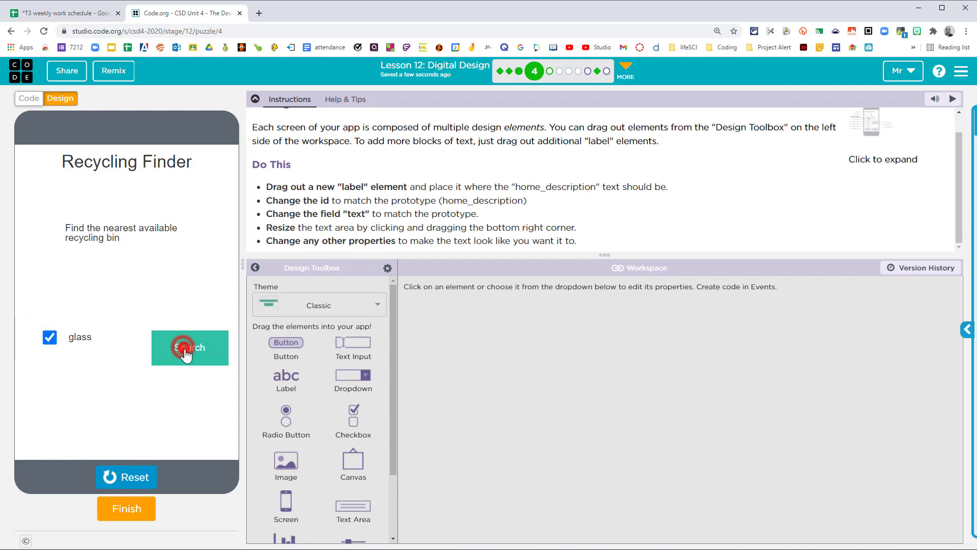
left_click(46, 339)
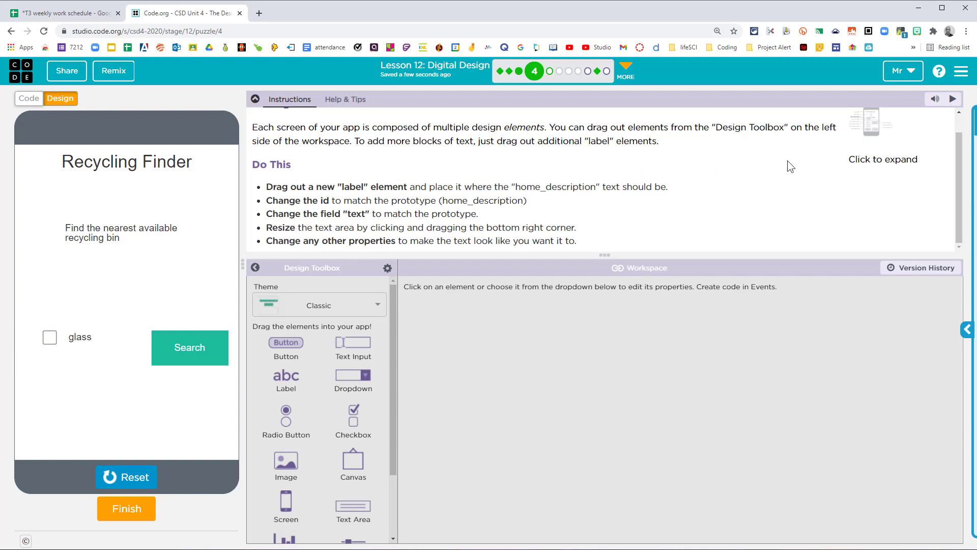
left_click(132, 511)
left_click(631, 177)
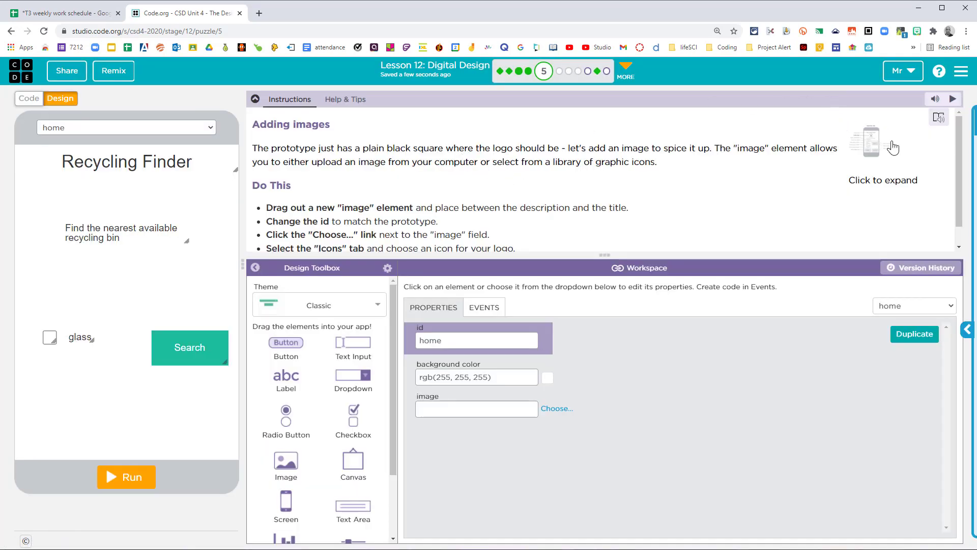
Place a new image element at home_logo's prototype location, about x 100, y 45, and move the description below it to about x 65, y 160
left_click(869, 151)
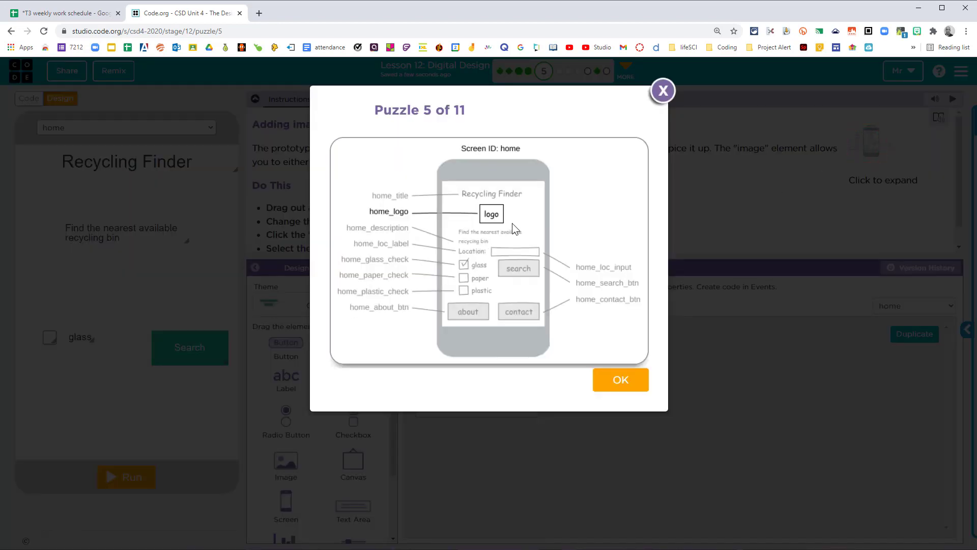
left_click(663, 90)
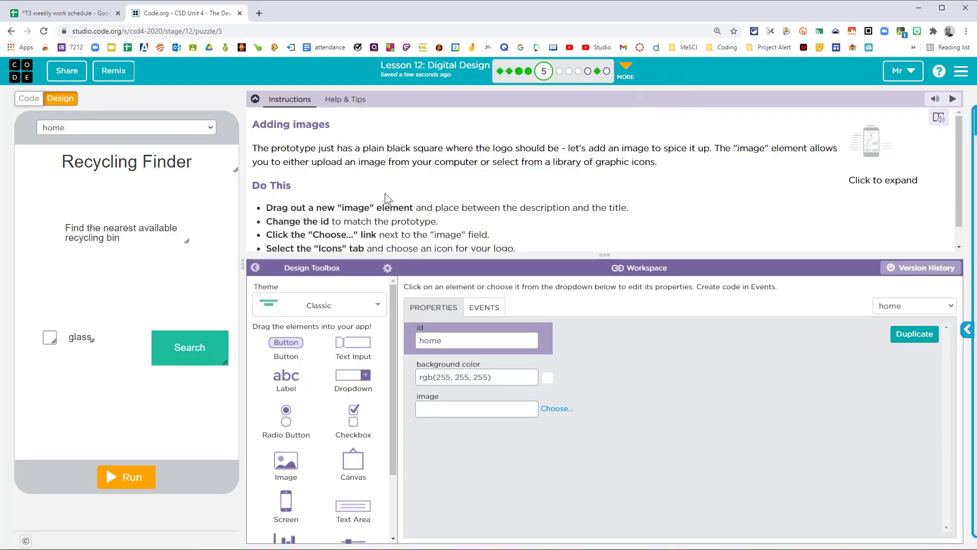
left_click(289, 458)
left_click_drag(289, 458, 124, 190)
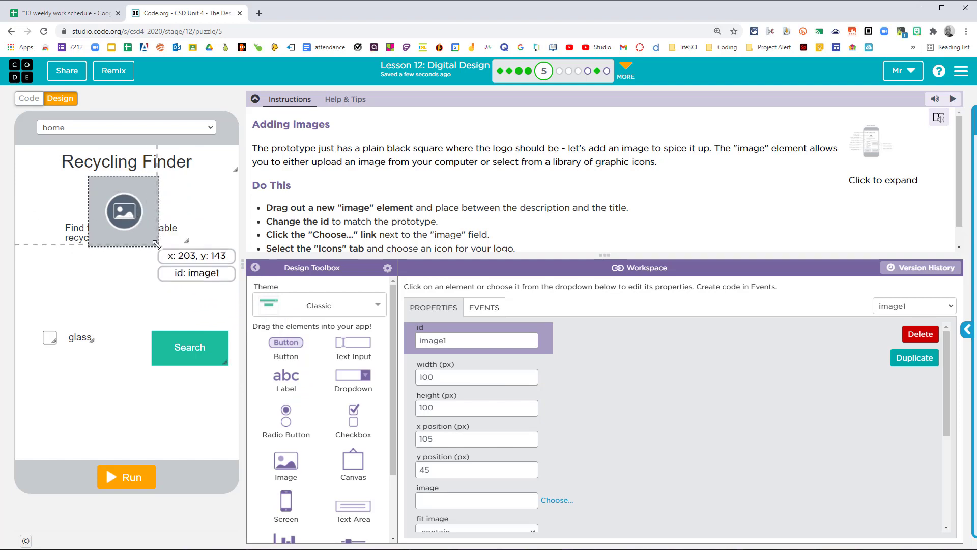
left_click_drag(76, 237, 74, 272)
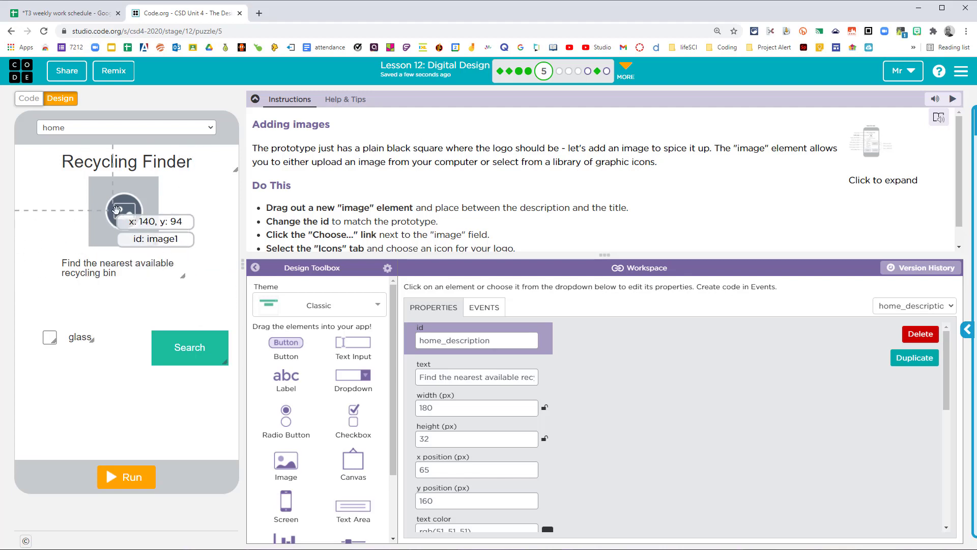
mouse_move(117, 211)
left_mouse_down()
mouse_move(93, 205)
mouse_move(120, 213)
mouse_move(110, 213)
left_mouse_up()
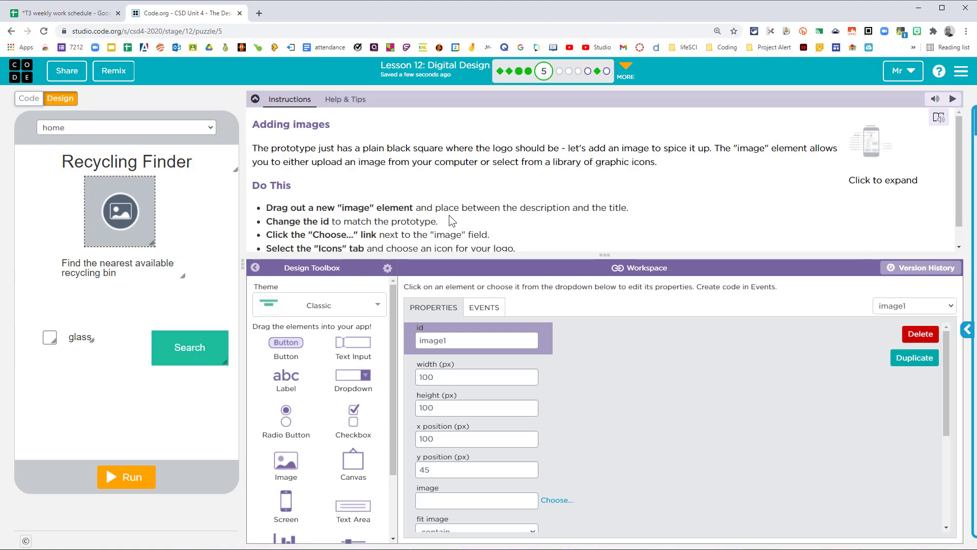
Check the logo's id in the prototype picture and set the new image element's id to home_logo
left_click_drag(444, 233, 76, 250)
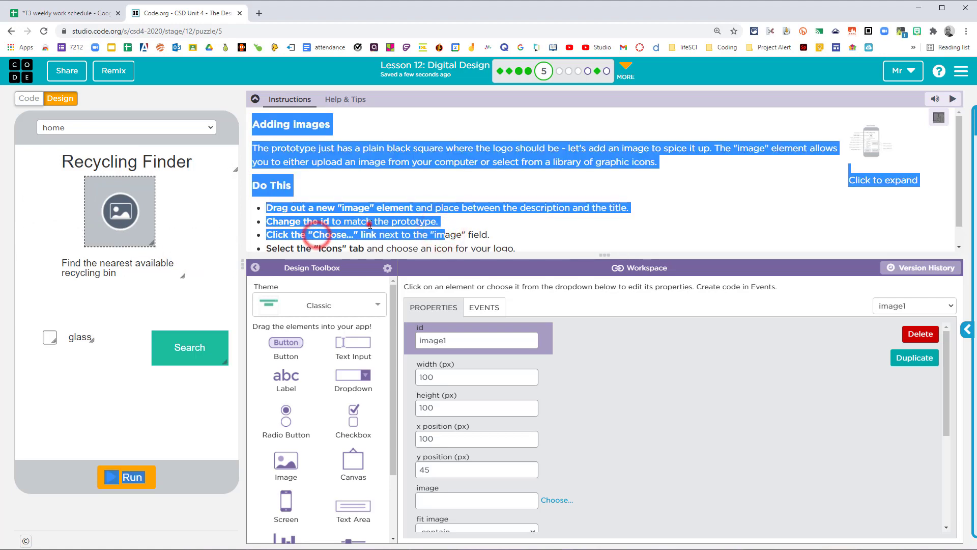
left_click(516, 229)
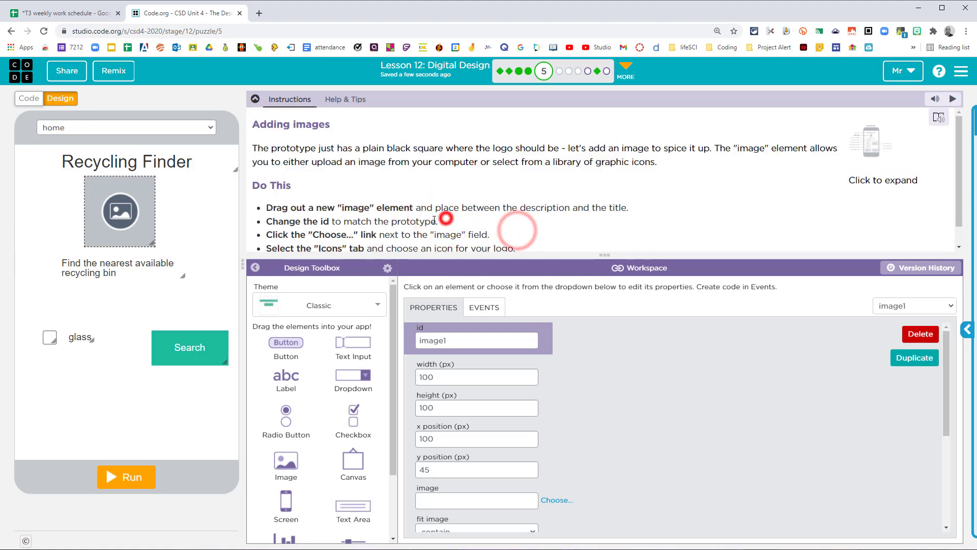
left_click_drag(436, 221, 258, 223)
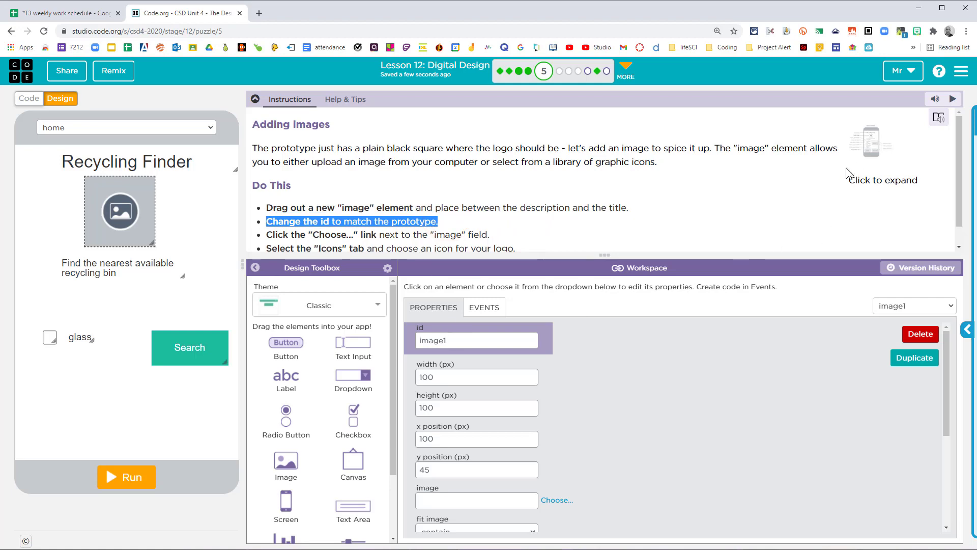
left_click(871, 142)
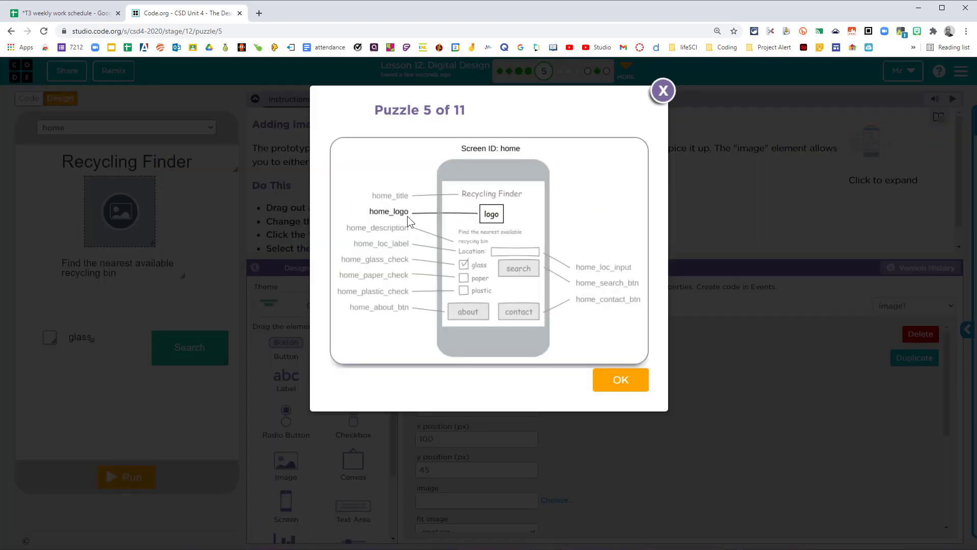
left_click(661, 91)
double_click(469, 339)
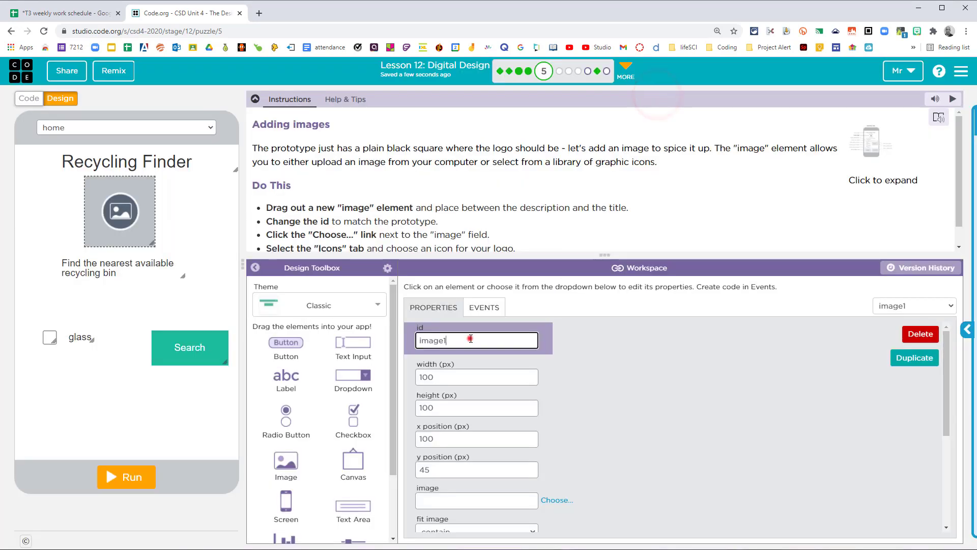
type("home")
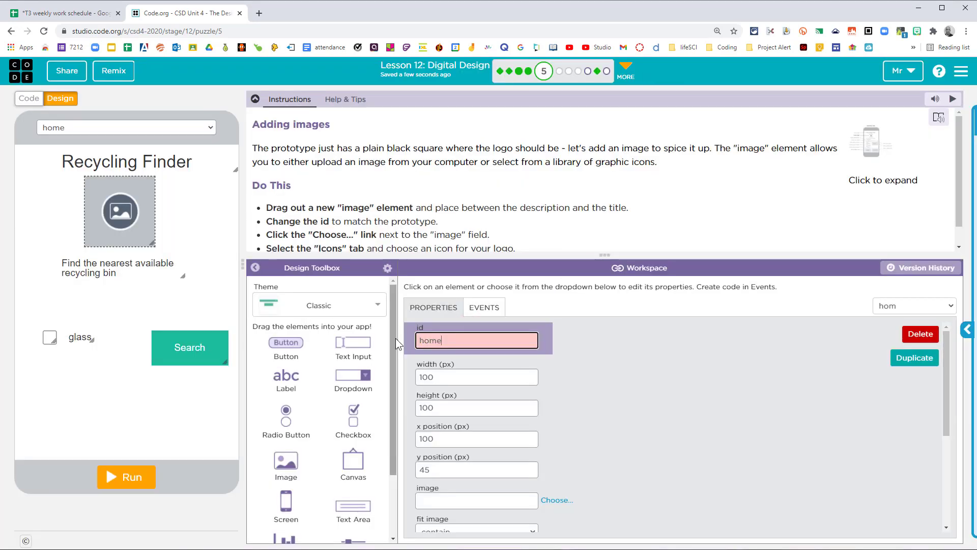
type("_logo")
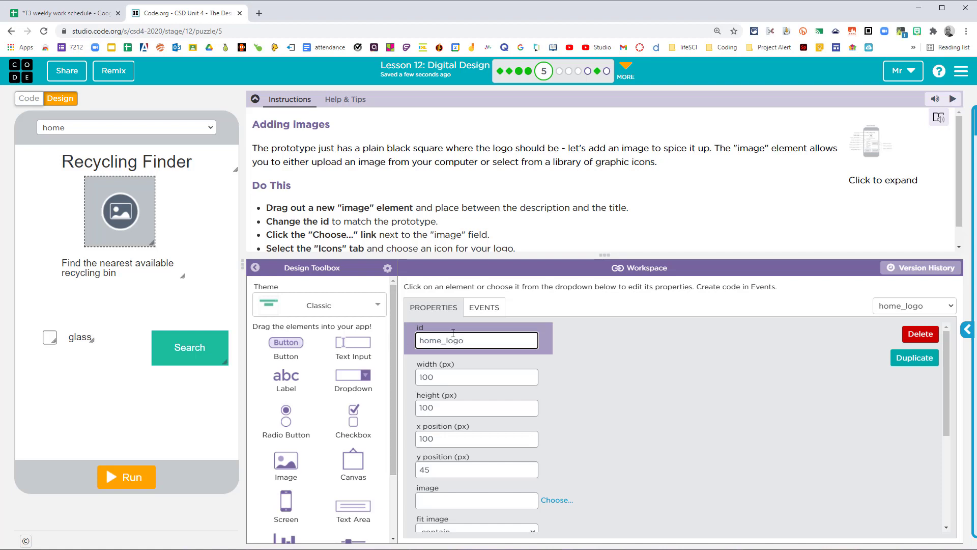
left_click(495, 200)
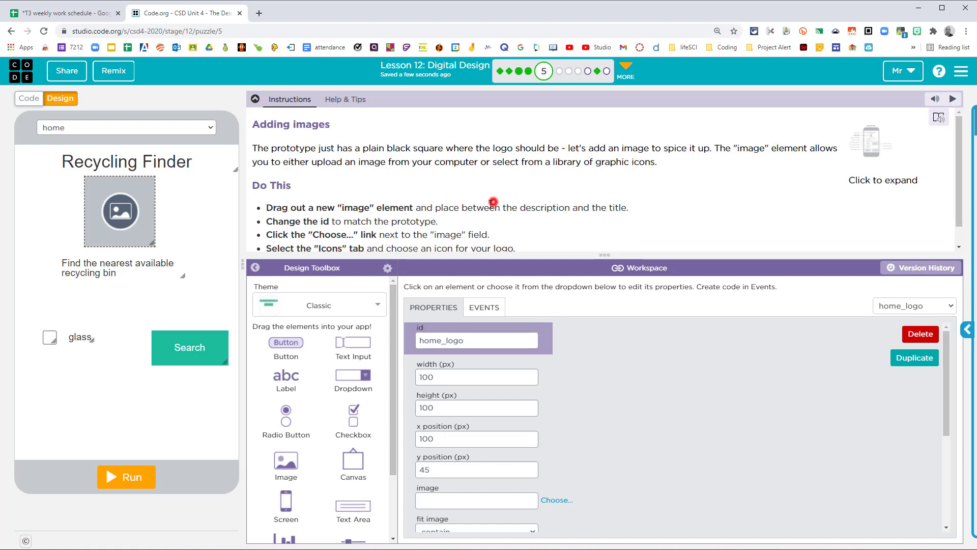
Search the icon library for "recy" and choose the recycle icon as the home_logo image
left_click(495, 236)
left_click_drag(490, 236, 277, 219)
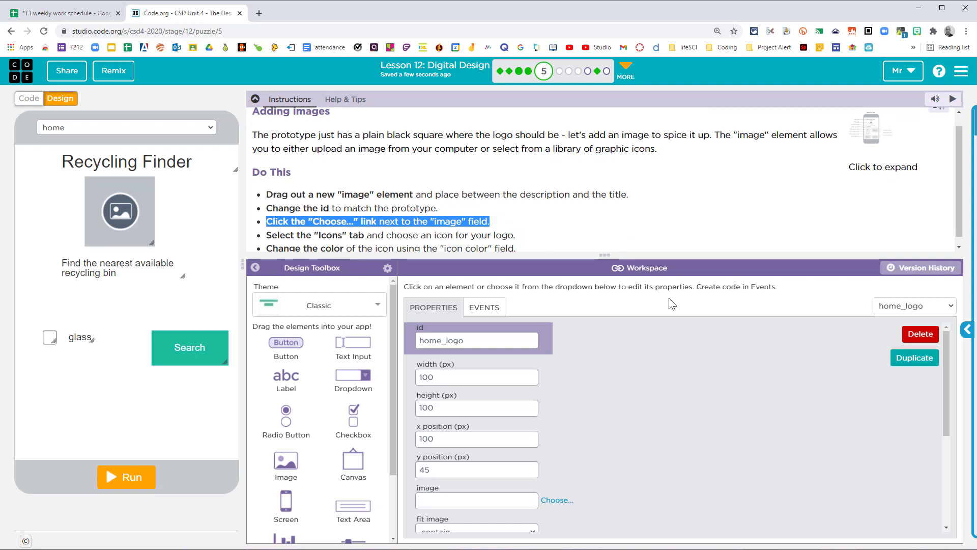
scroll(634, 375, "down", 3)
left_click(441, 350)
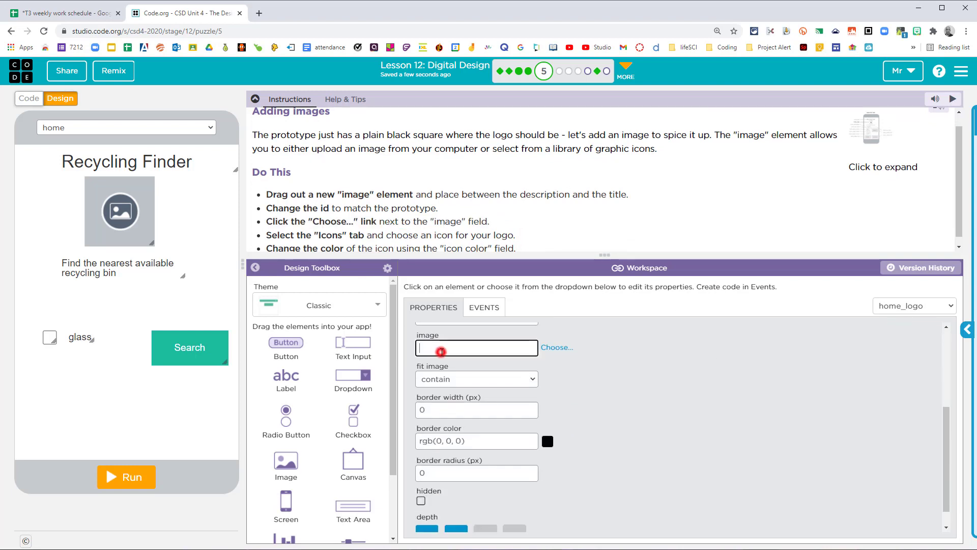
left_click(555, 347)
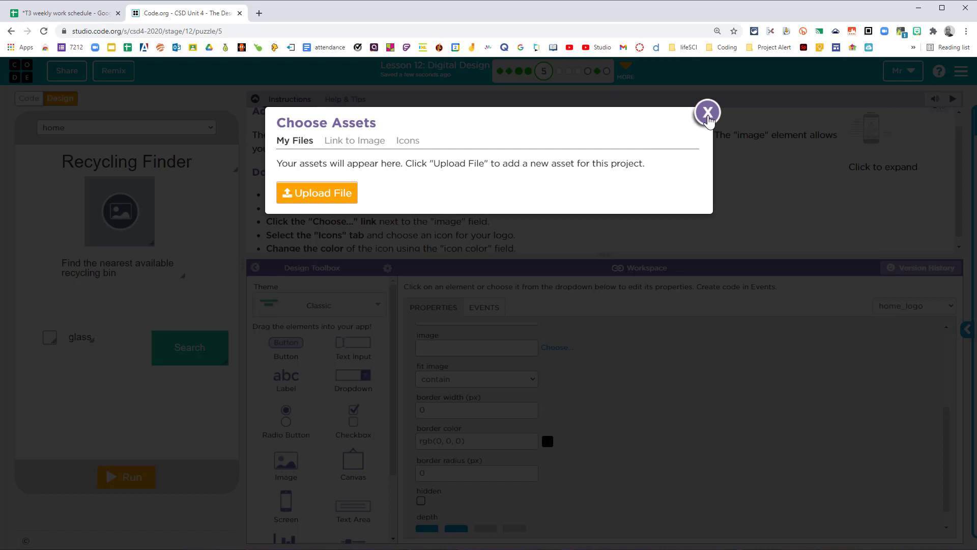
left_click(408, 140)
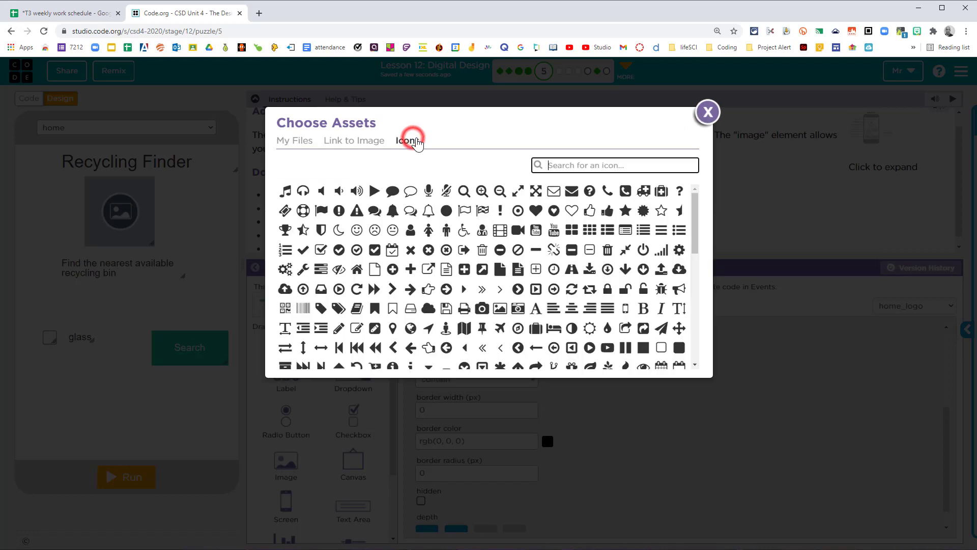
left_click(613, 164)
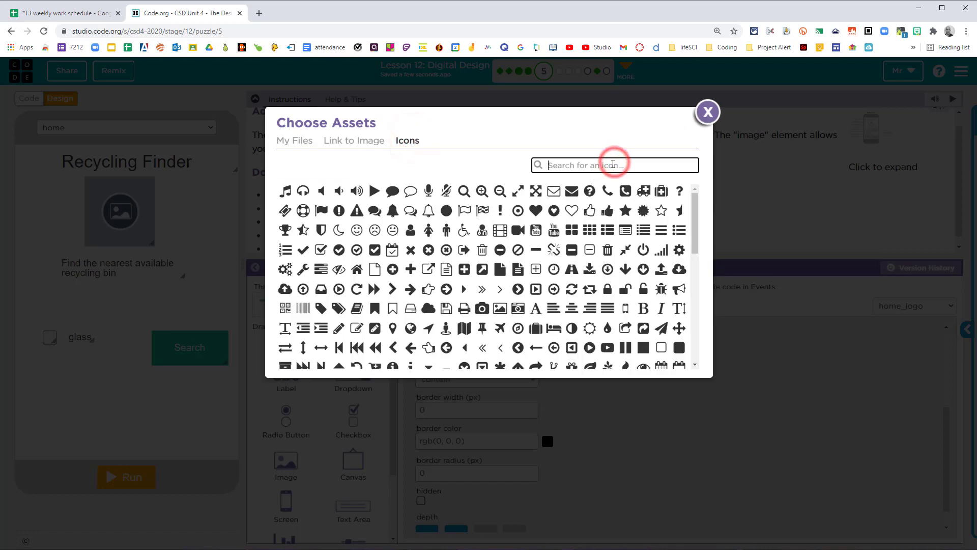
type("r")
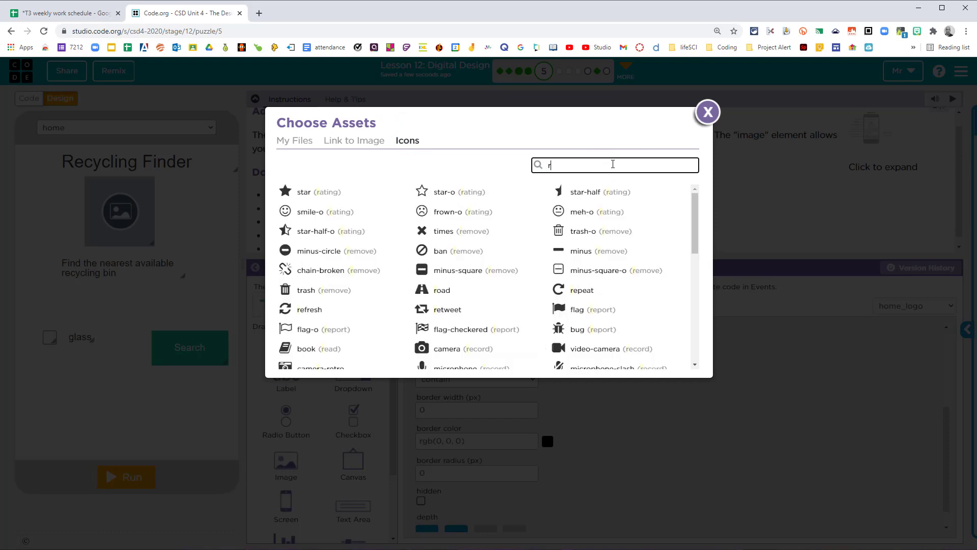
type("ecy")
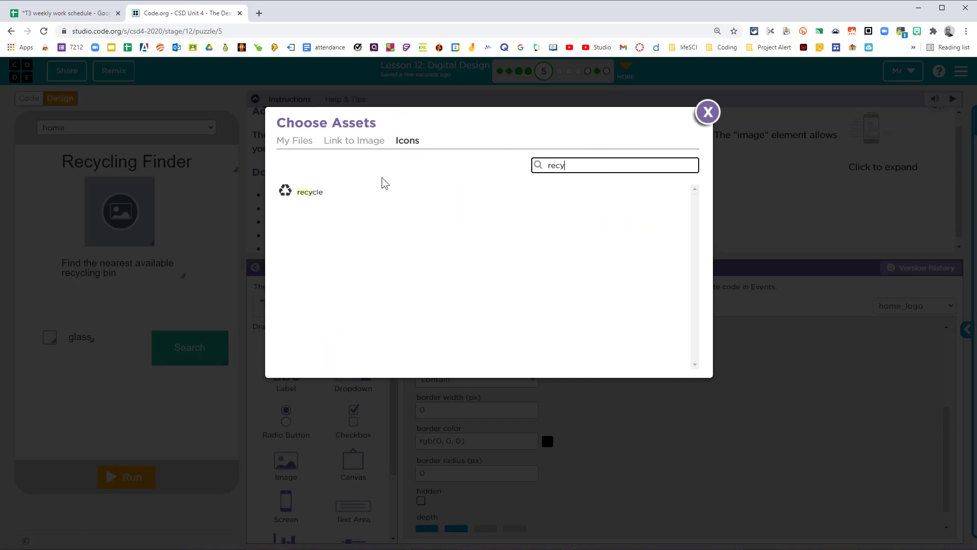
left_click(285, 192)
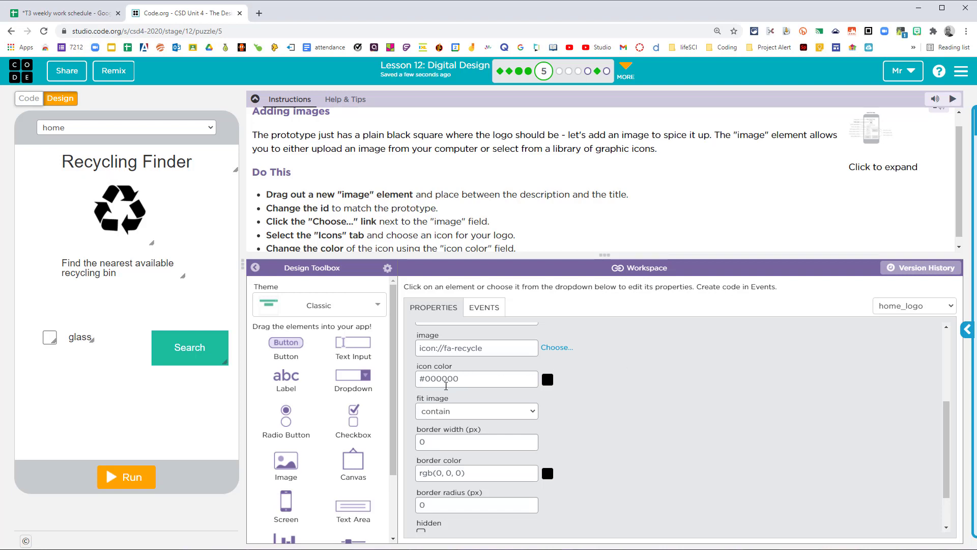
Set the logo's icon color to the bright green #15d61f
left_click_drag(447, 379, 452, 379)
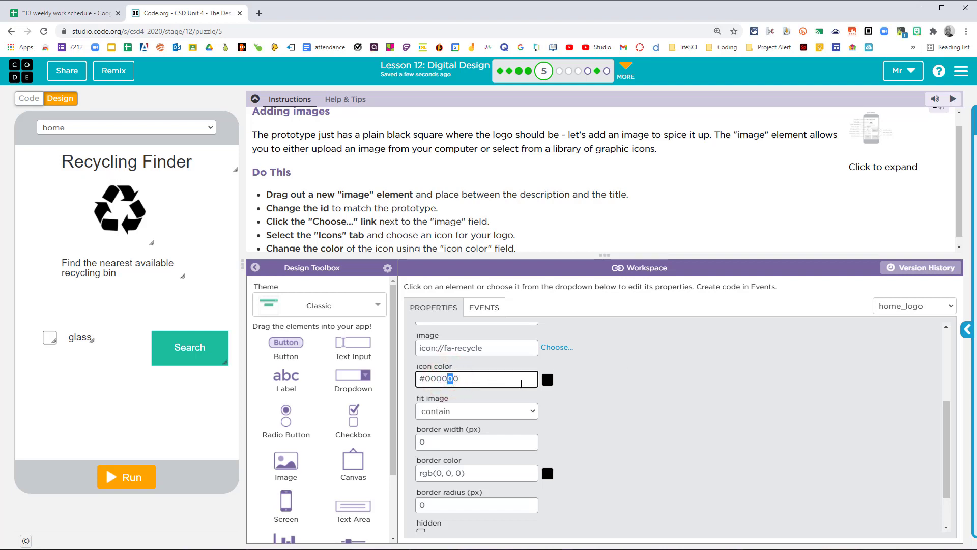
left_click(547, 379)
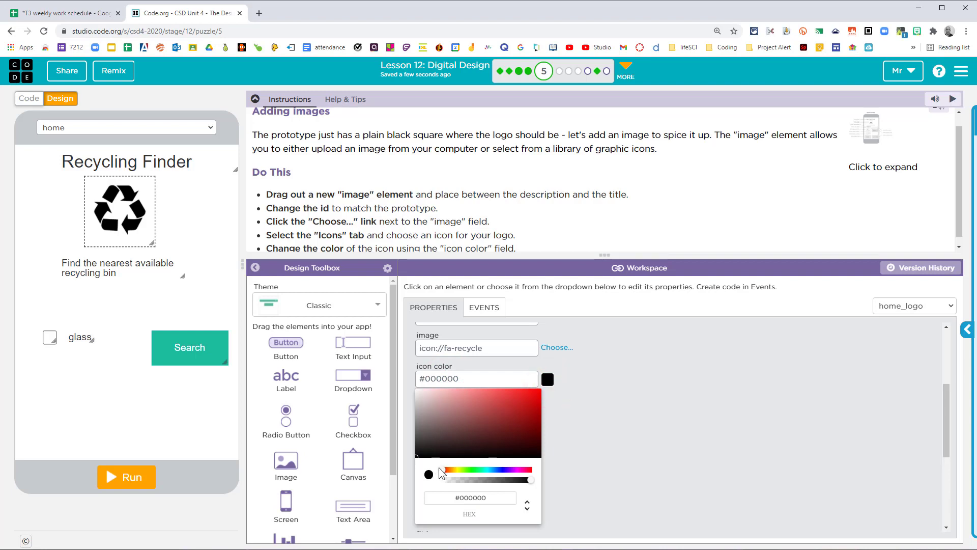
left_click_drag(447, 471, 472, 471)
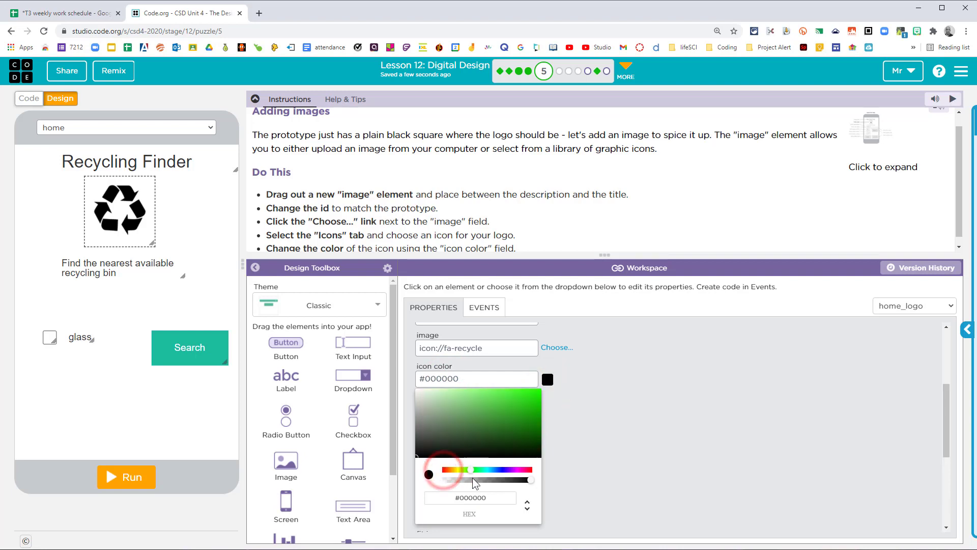
left_click_drag(512, 401, 529, 400)
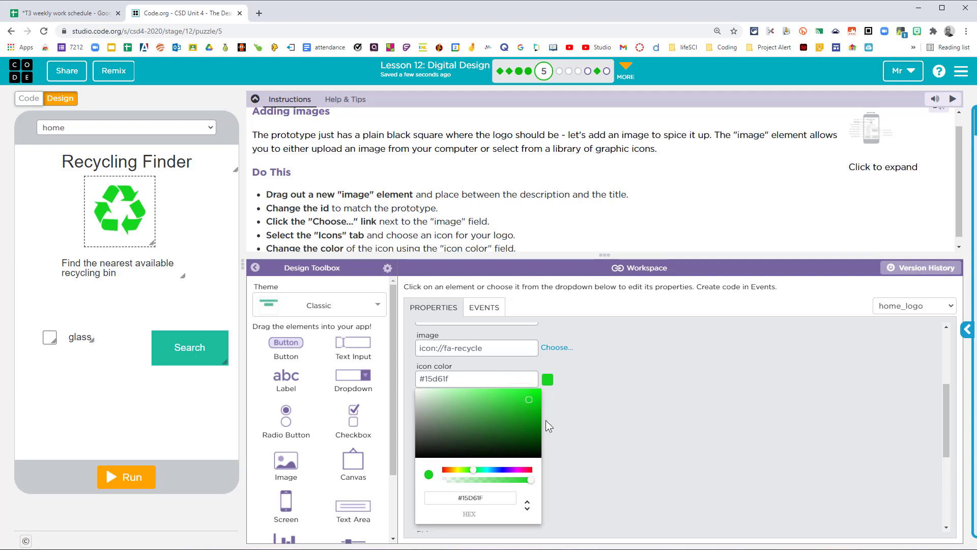
left_click(611, 437)
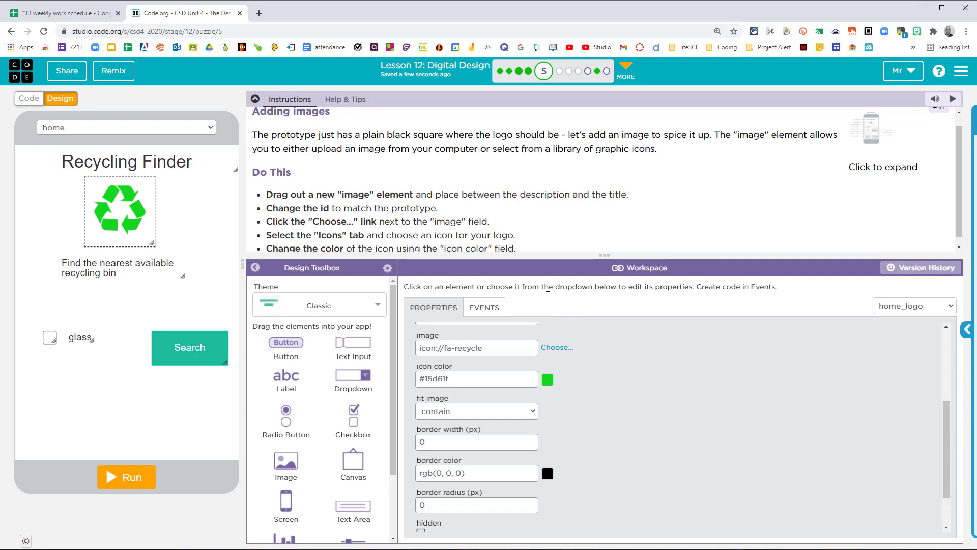
Check the remaining instructions and run the app, finishing the image puzzle to continue to puzzle 6
scroll(370, 238, "down", 1)
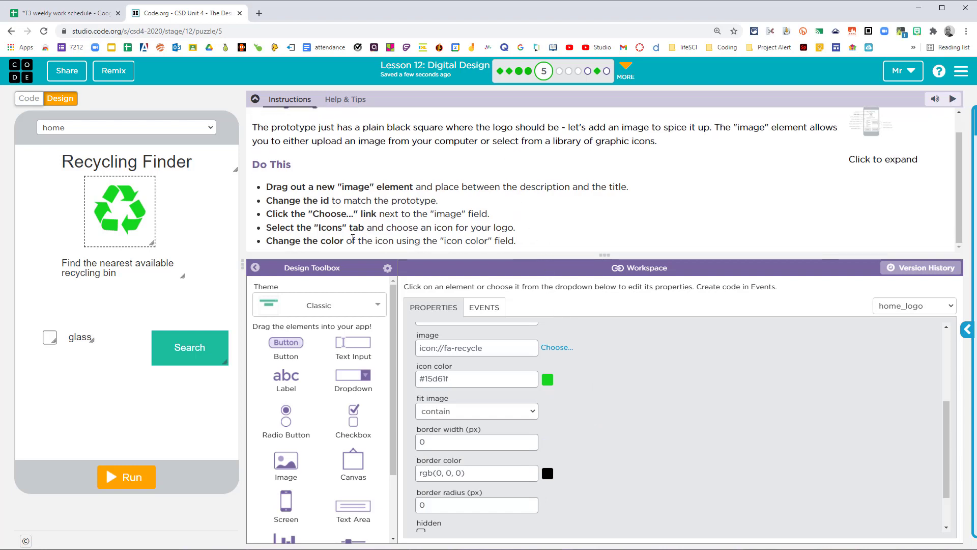
mouse_move(523, 241)
left_mouse_down()
mouse_move(448, 227)
mouse_move(526, 248)
left_mouse_up()
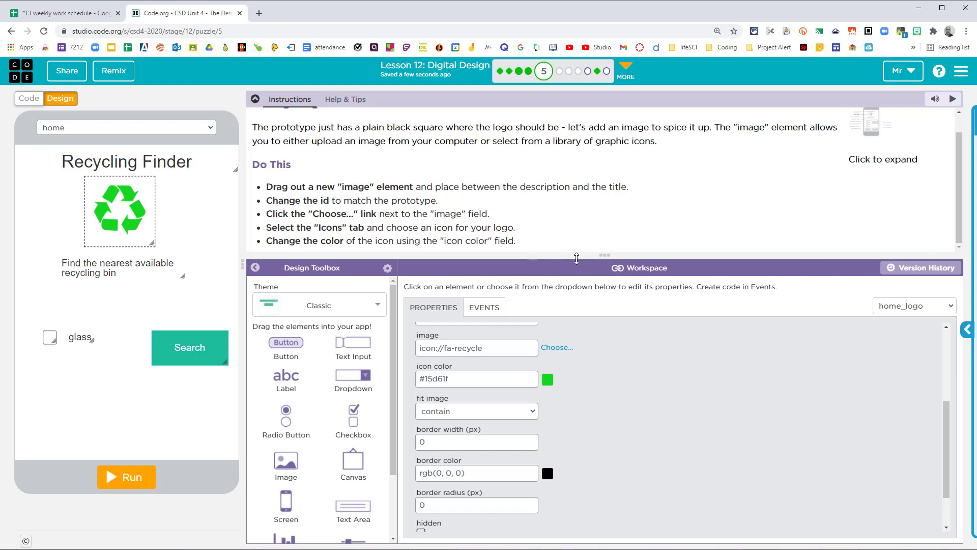
left_click(128, 478)
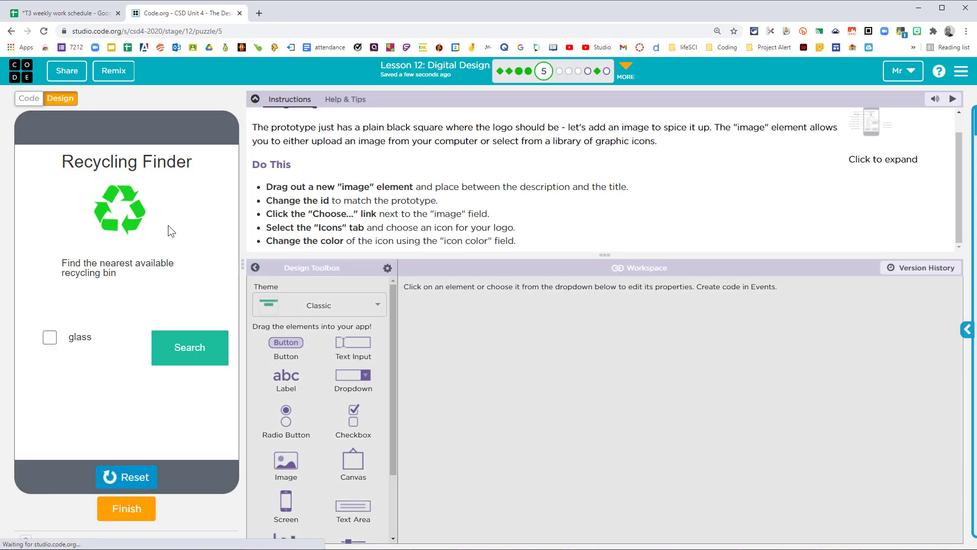
left_click(140, 507)
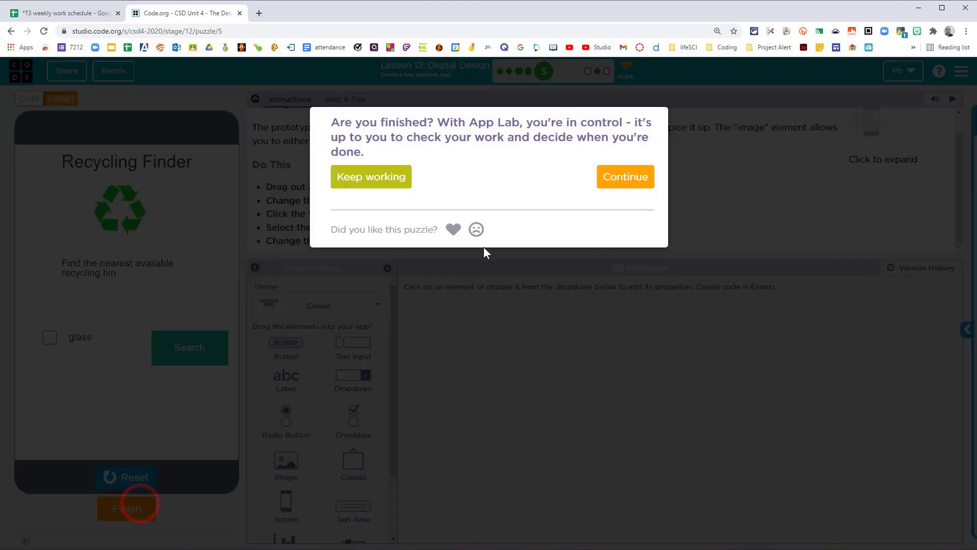
left_click(608, 177)
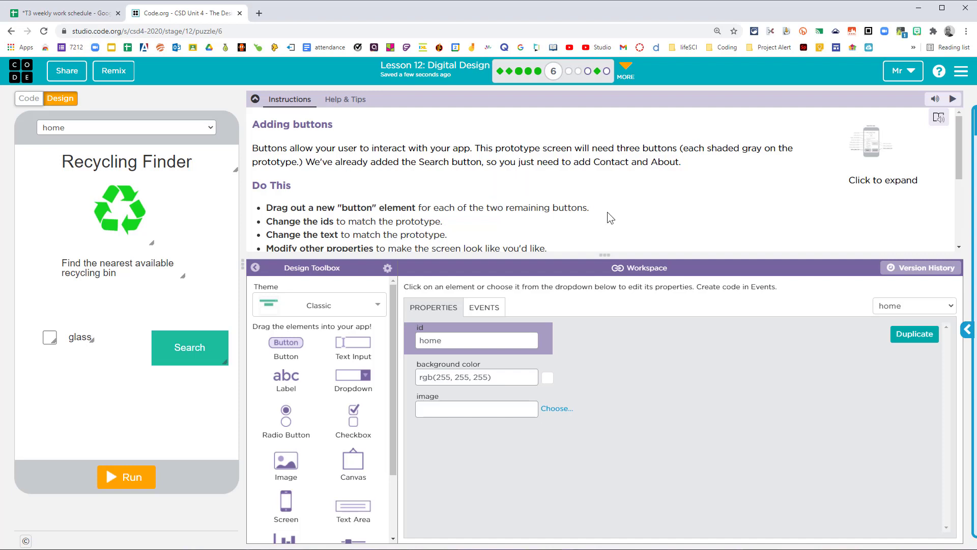
Read the instruction for adding the two remaining buttons and examine the about and contact buttons in the prototype picture
left_click_drag(606, 212, 261, 208)
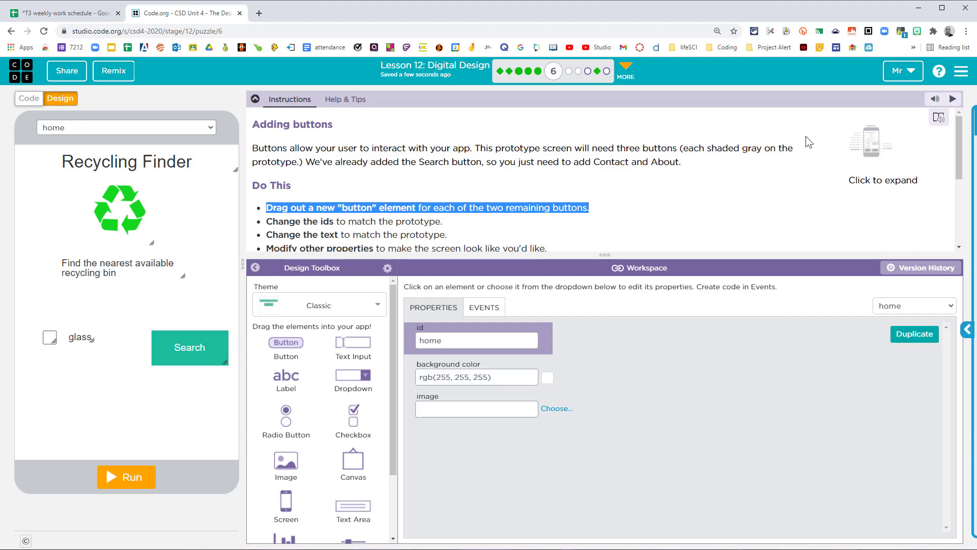
left_click(869, 132)
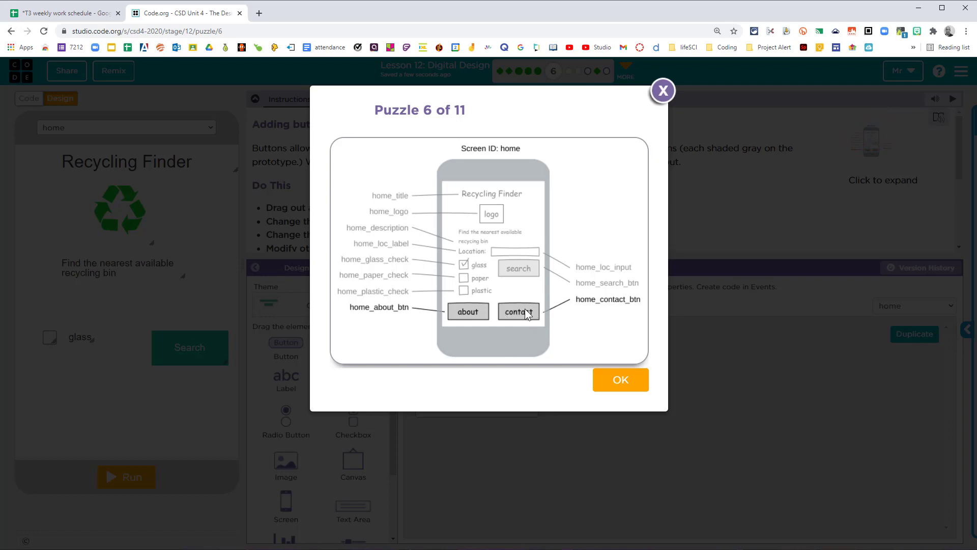
left_click(662, 92)
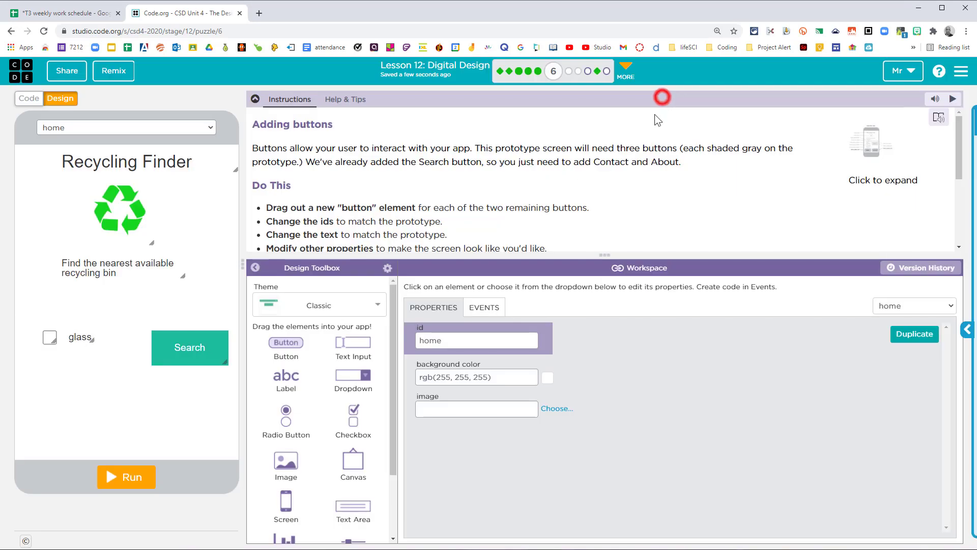
Enlarge the instructions area to watch the button demonstration, and shrink it again to give the design workspace more room
left_click(602, 254)
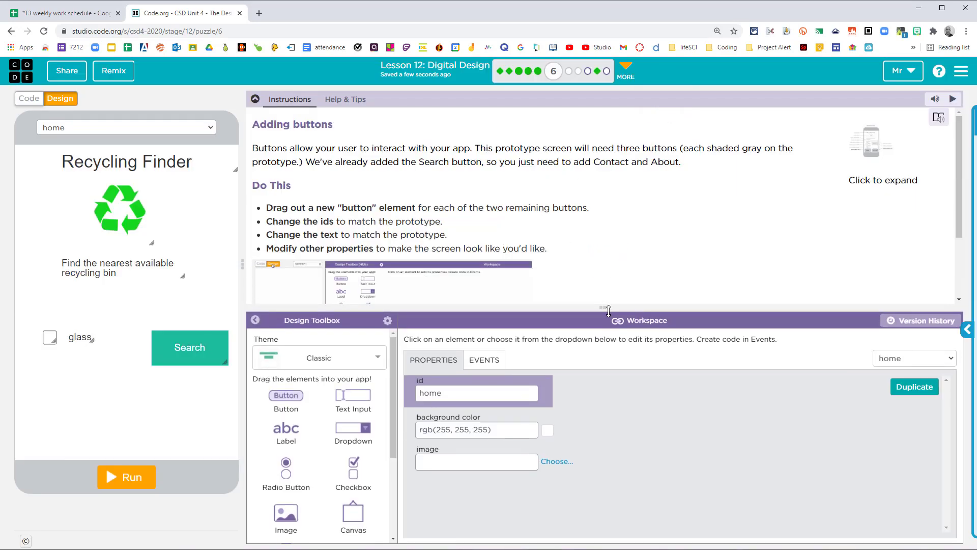
left_click_drag(605, 307, 602, 404)
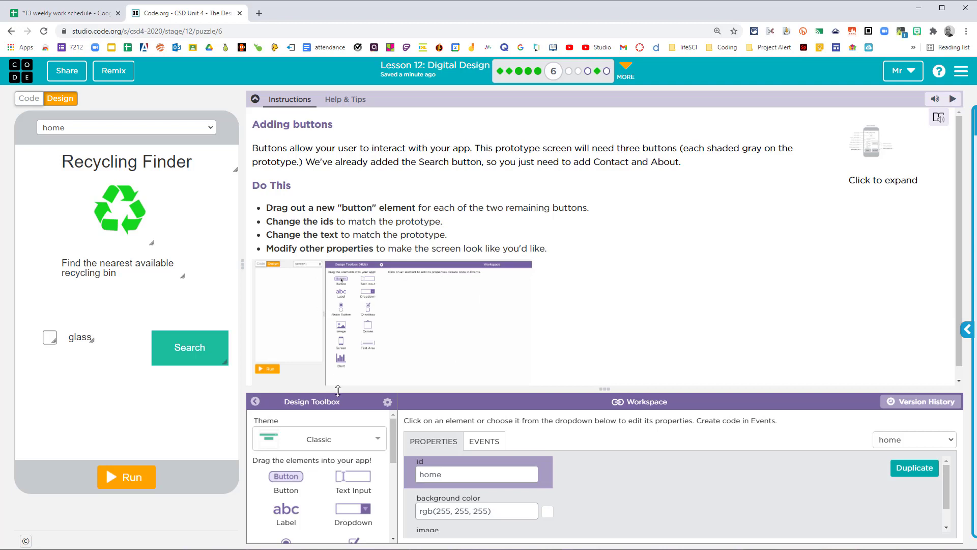
left_click_drag(603, 389, 590, 160)
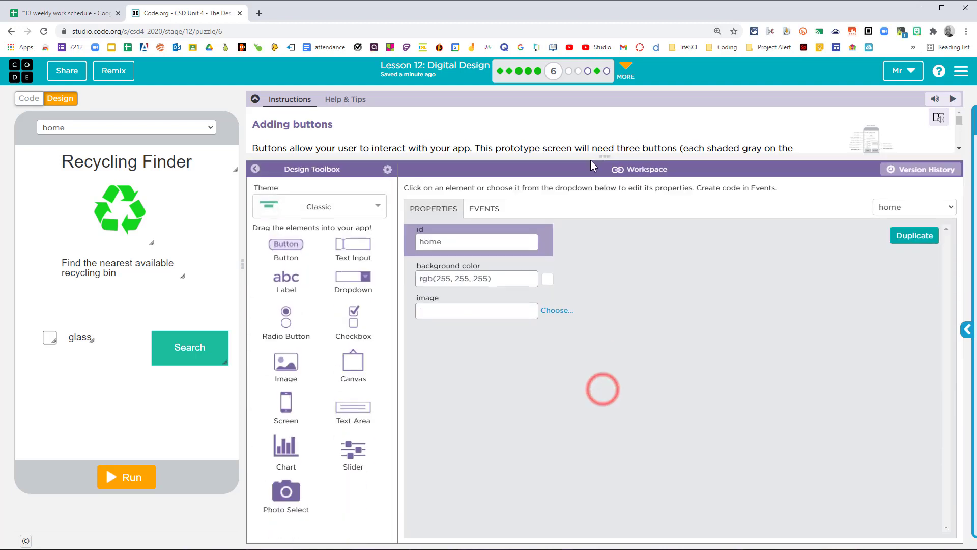